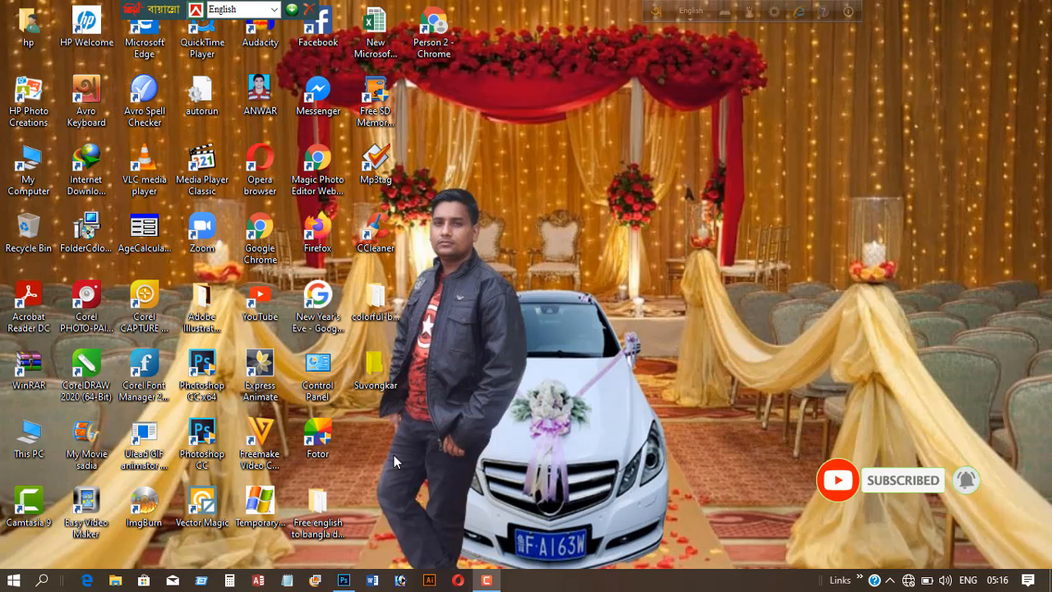
- Switch to Photoshop and open the photo 1 from the Photo For Make Teutorial folder
mouse_move(344, 580)
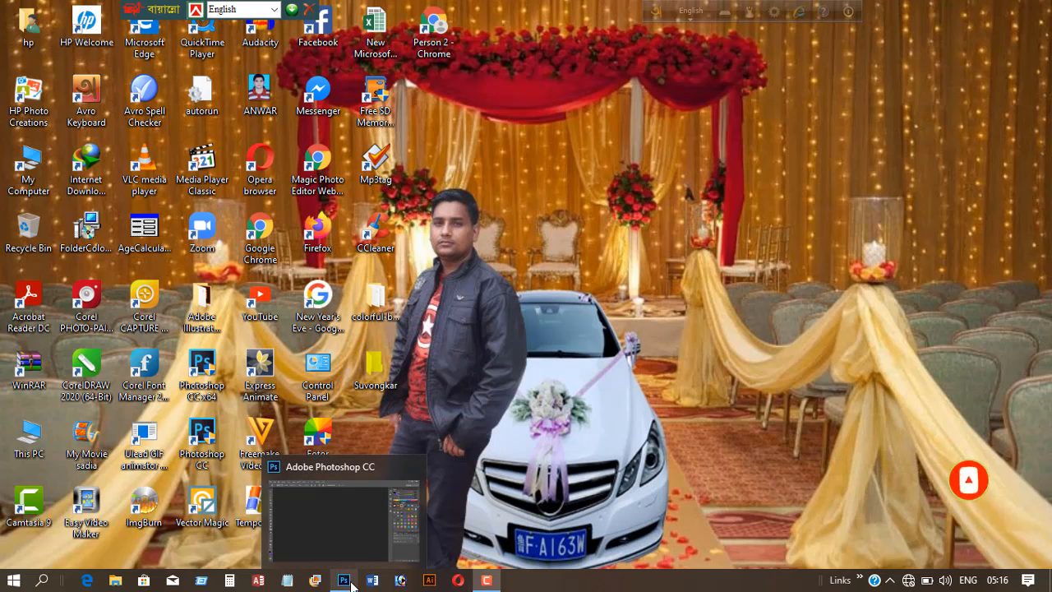
left_click(344, 531)
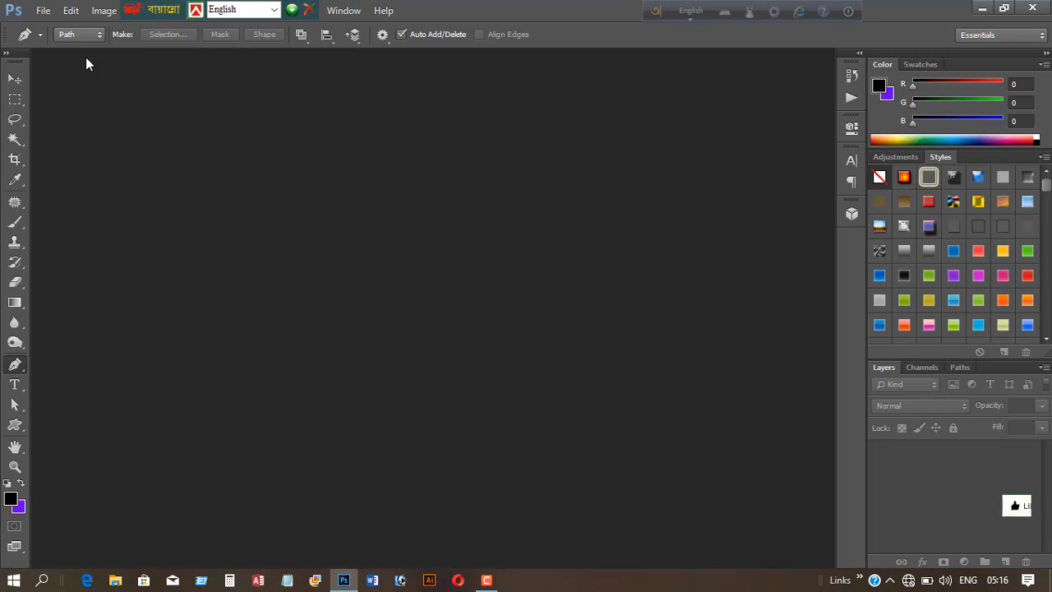
left_click(45, 11)
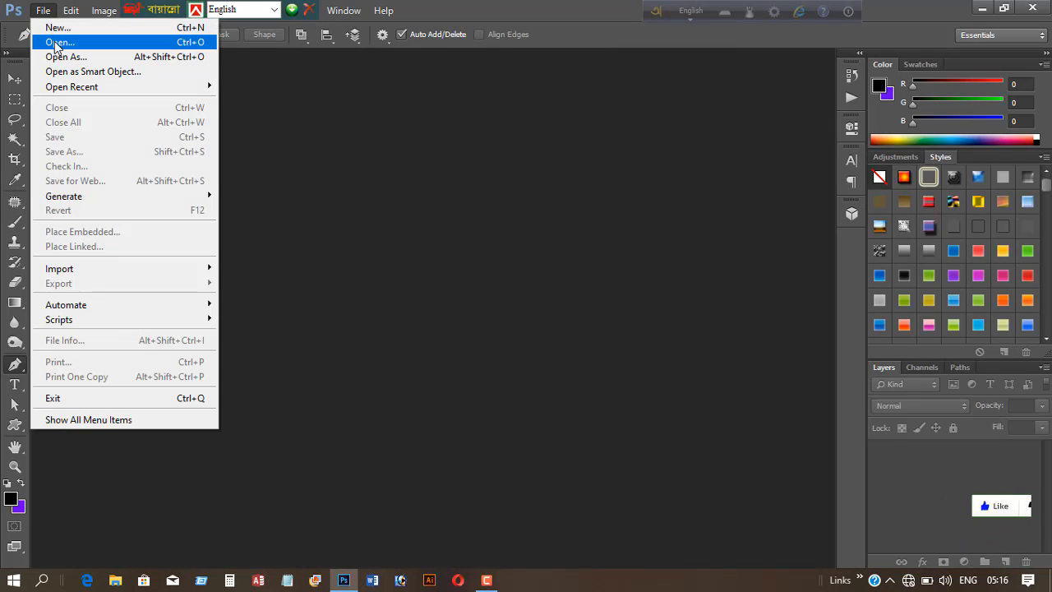
left_click(55, 41)
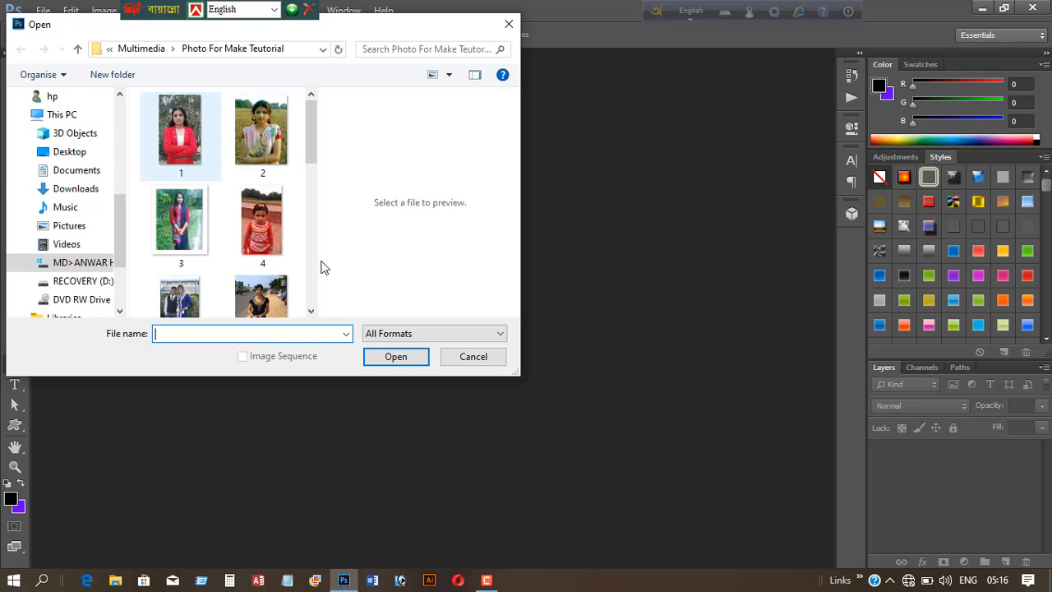
left_click(398, 358)
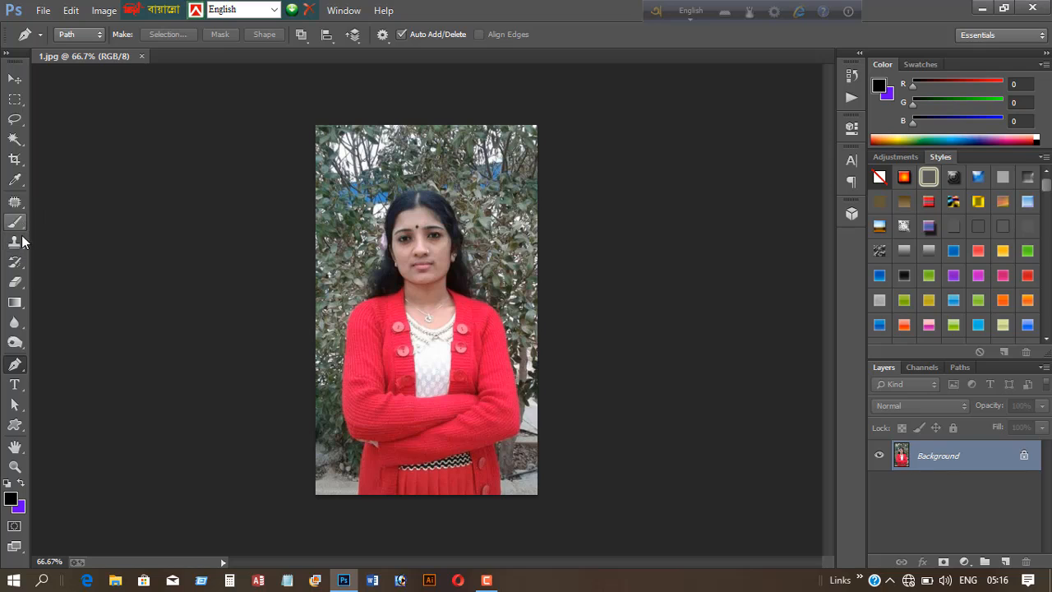
- Crop the photo with a 1.2 by 1.4 ratio, framing the head and upper shoulders
left_click(14, 162)
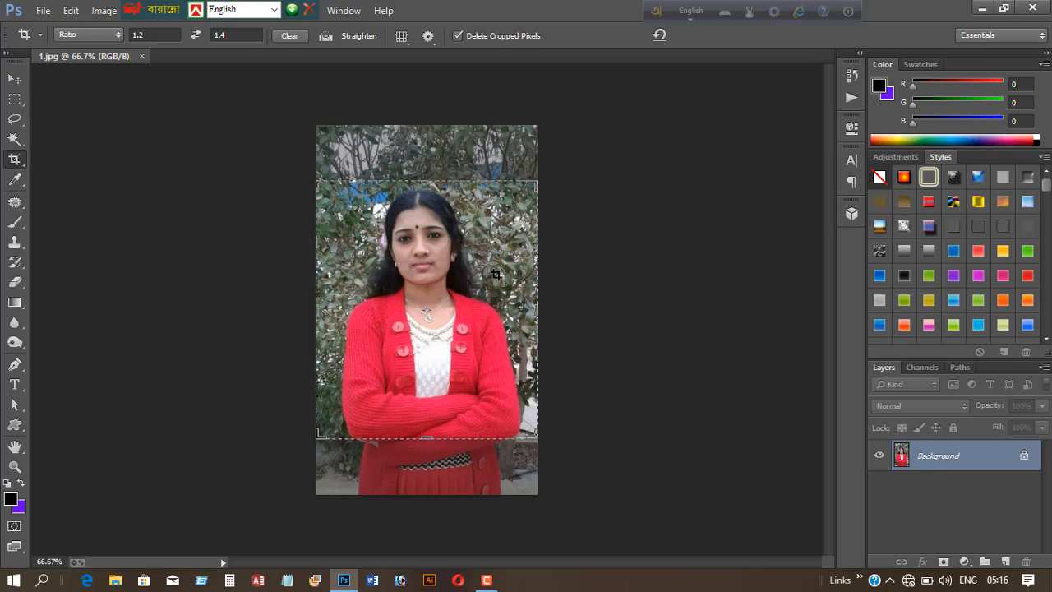
key("ctrl")
key("ctrl+plus")
key("ctrl+plus")
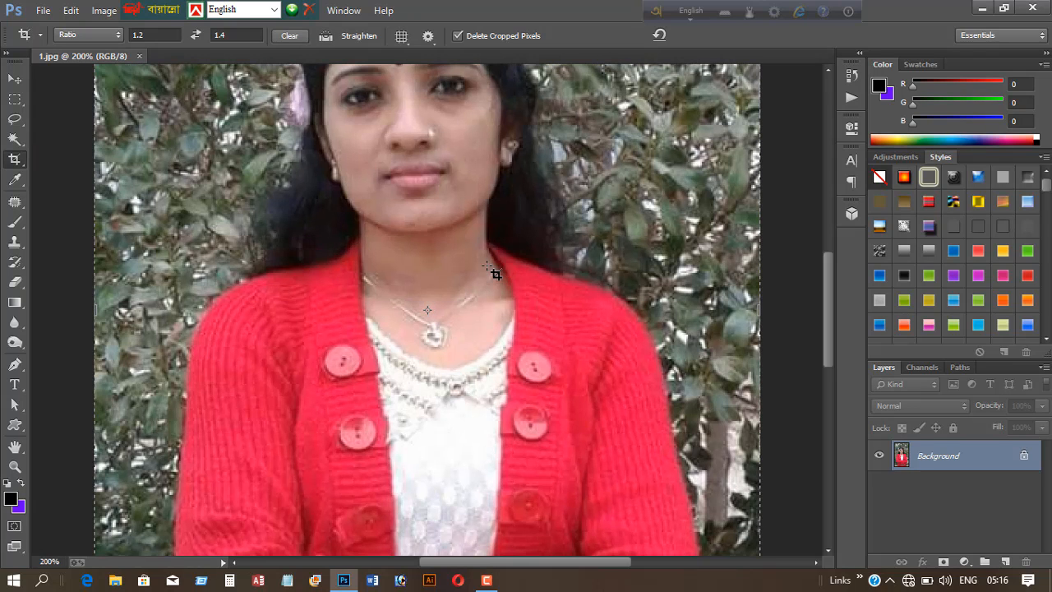
key("ctrl+minus")
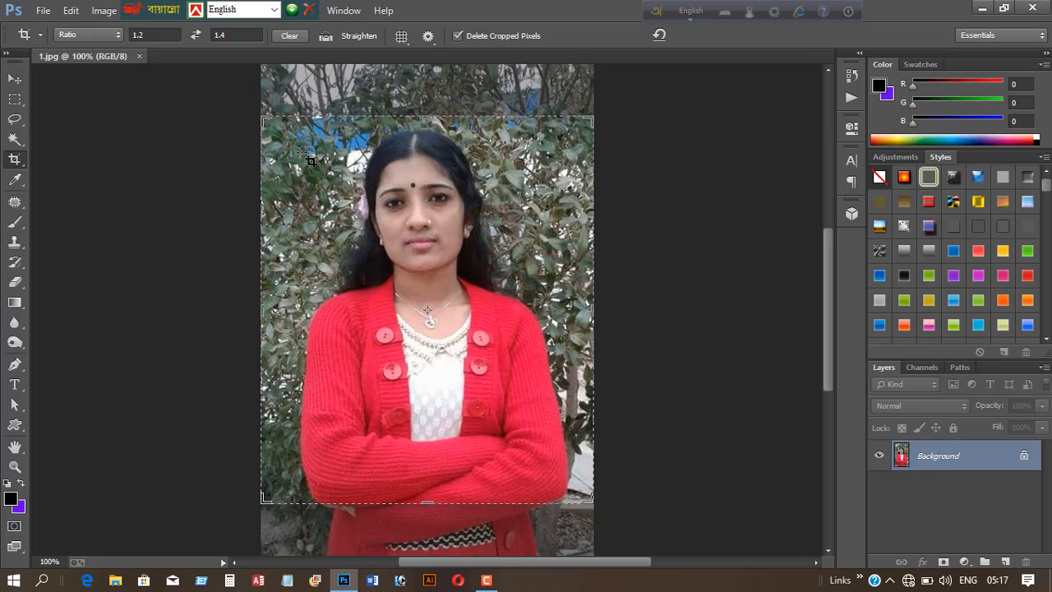
left_click_drag(264, 121, 272, 128)
left_click_drag(416, 375, 416, 439)
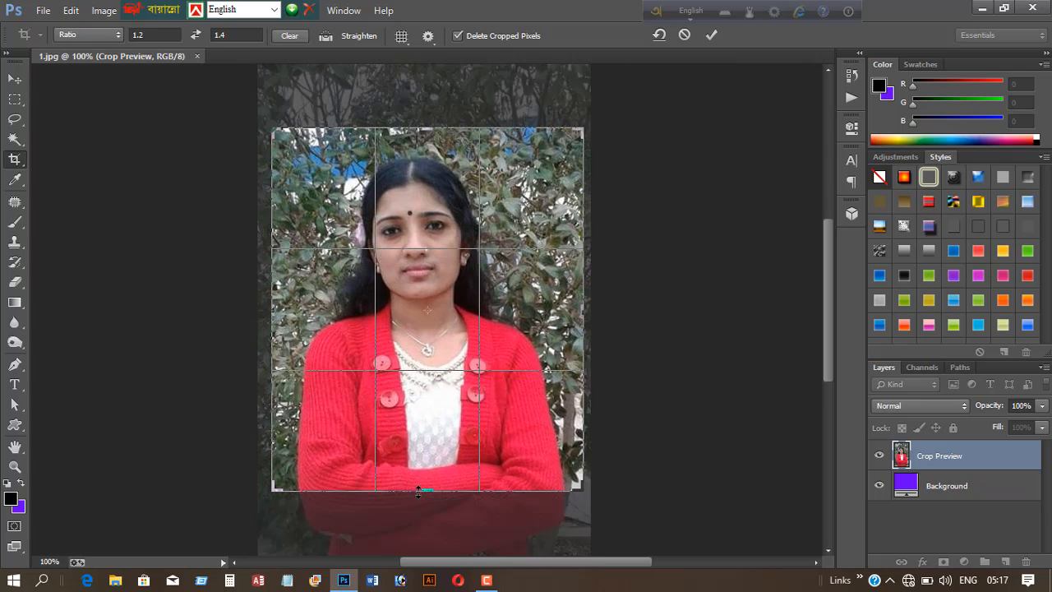
left_click_drag(422, 491, 427, 441)
mouse_move(468, 400)
left_mouse_down()
mouse_move(478, 396)
mouse_move(474, 403)
left_mouse_up()
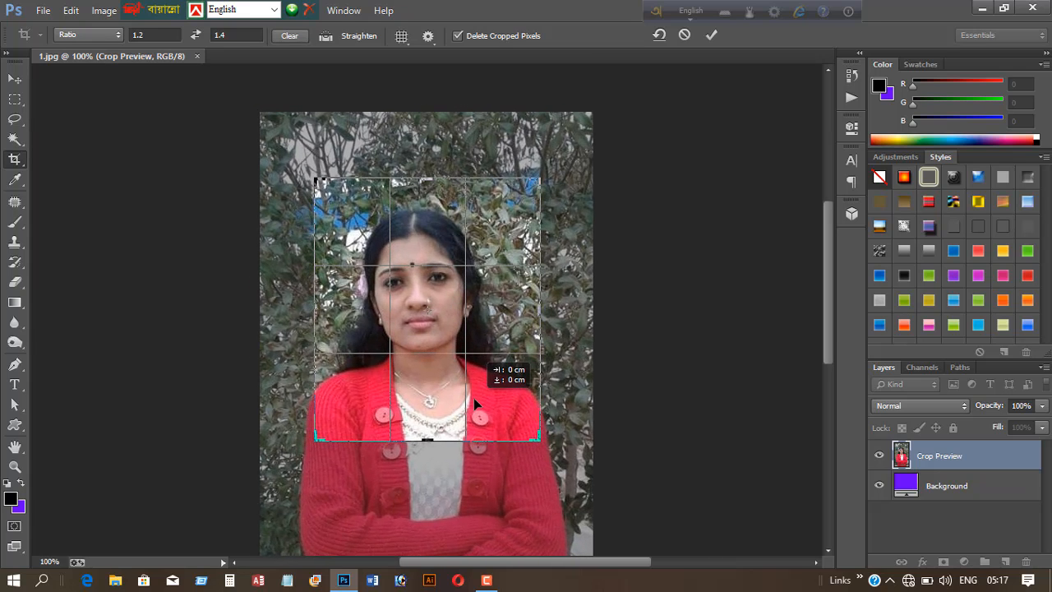
left_click_drag(474, 401, 475, 393)
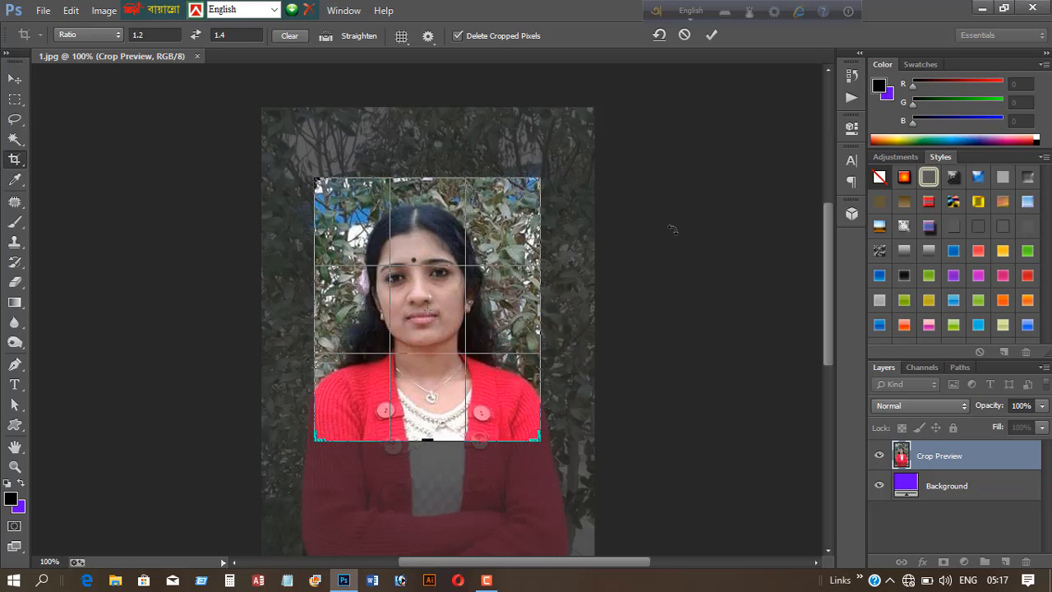
key("Return")
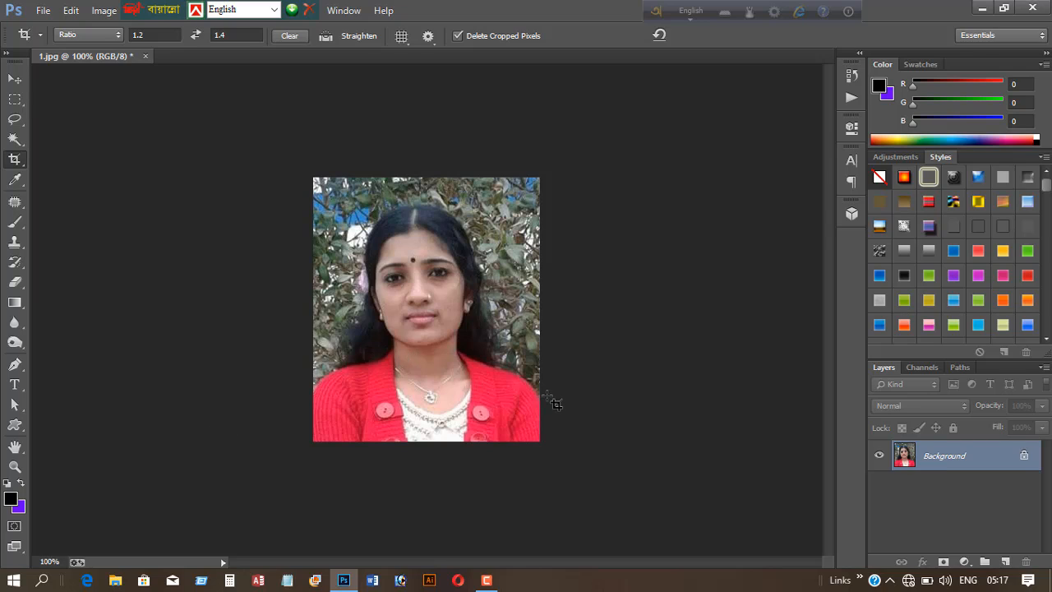
- With the Pen tool, start a path at the left shoulder and trace up along the hair to the top of the head
key("ctrl")
key("ctrl+plus")
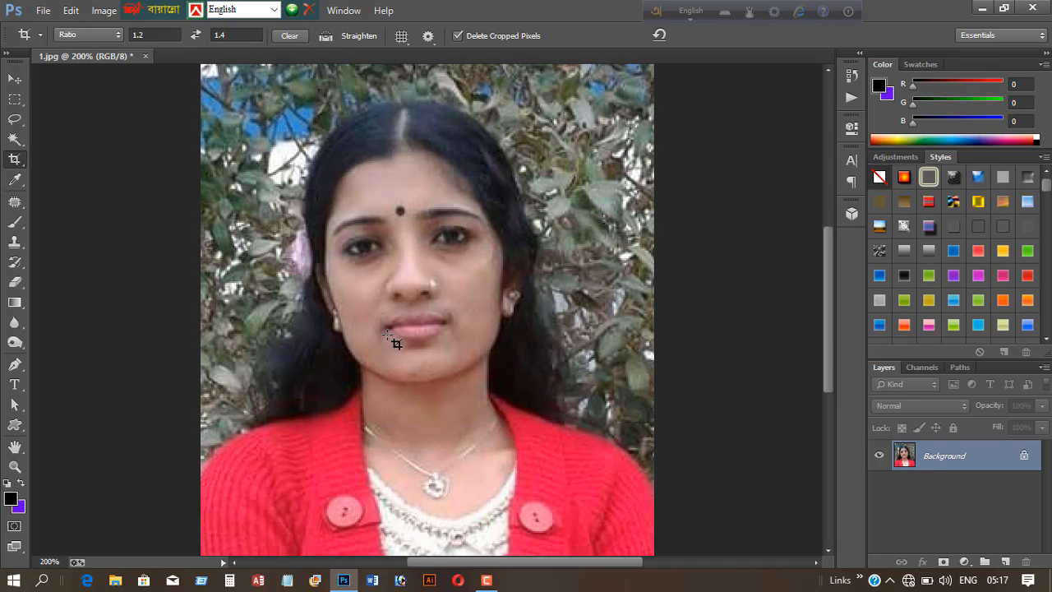
scroll(436, 344, "down", 1)
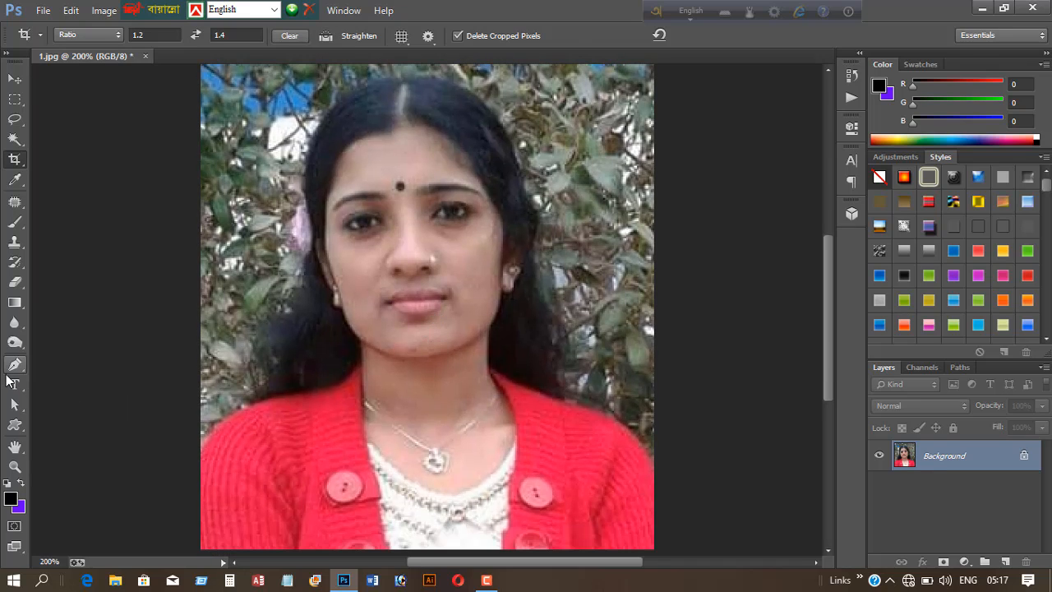
left_click(14, 364)
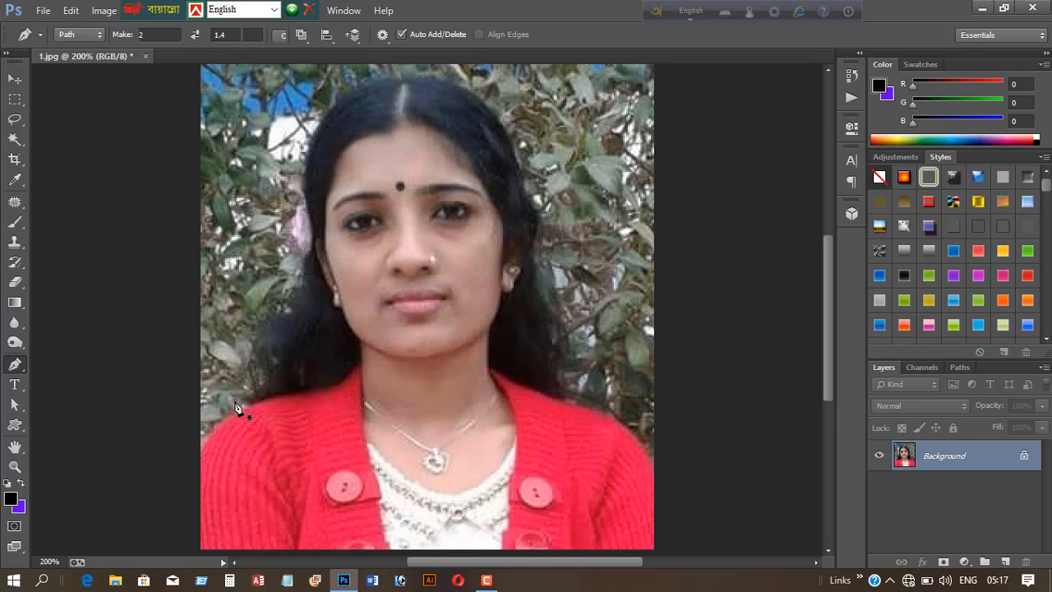
scroll(219, 428, "down", 1)
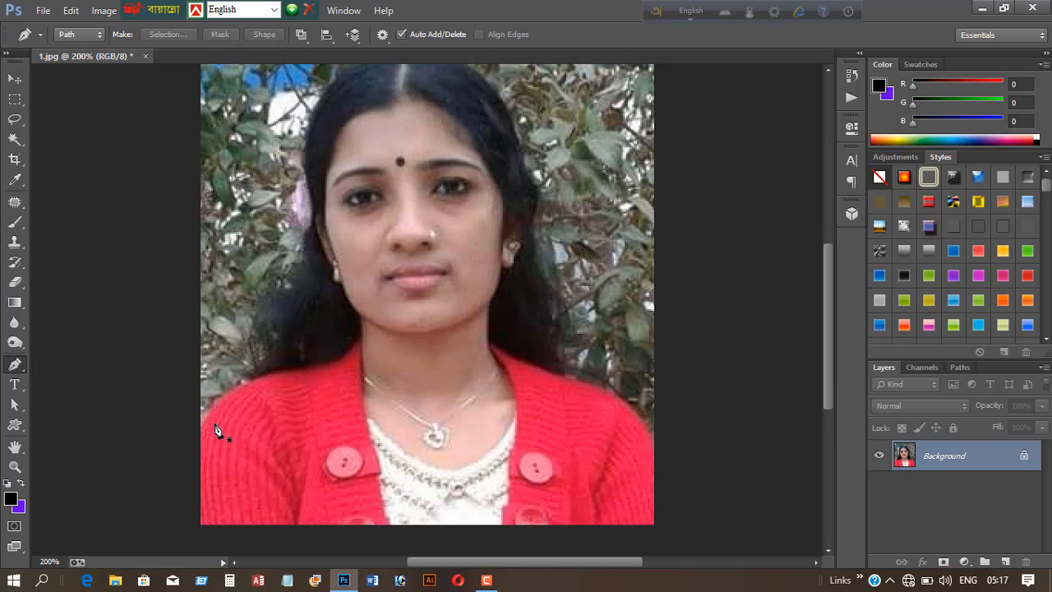
left_click(193, 421)
left_click(205, 416)
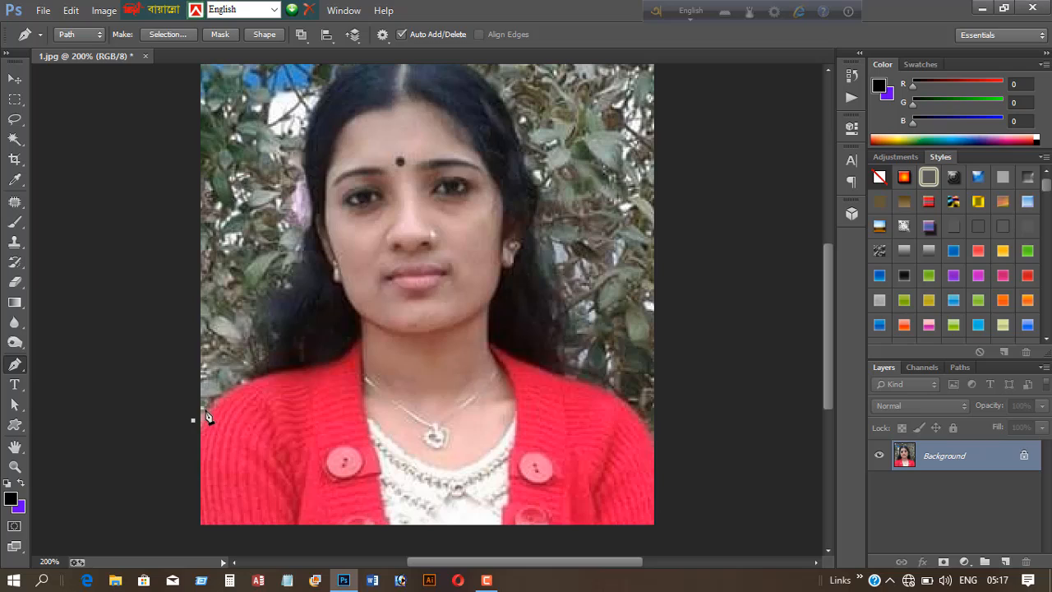
left_click(244, 376)
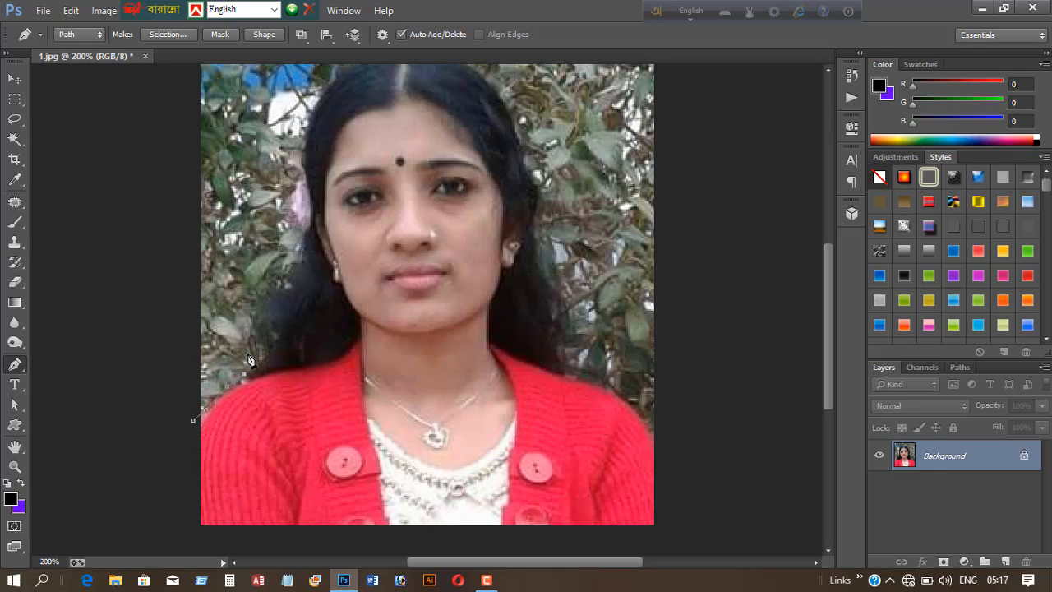
left_click(252, 306)
left_click(274, 270)
scroll(306, 181, "up", 1)
left_click(308, 163)
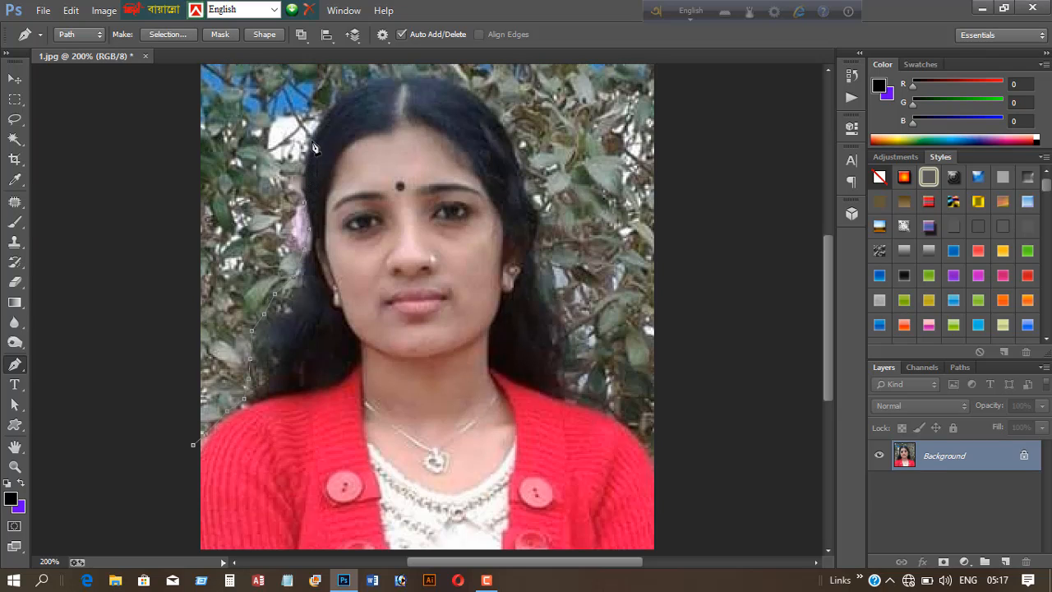
left_click(317, 125)
left_click(329, 107)
left_click(349, 88)
left_click(367, 78)
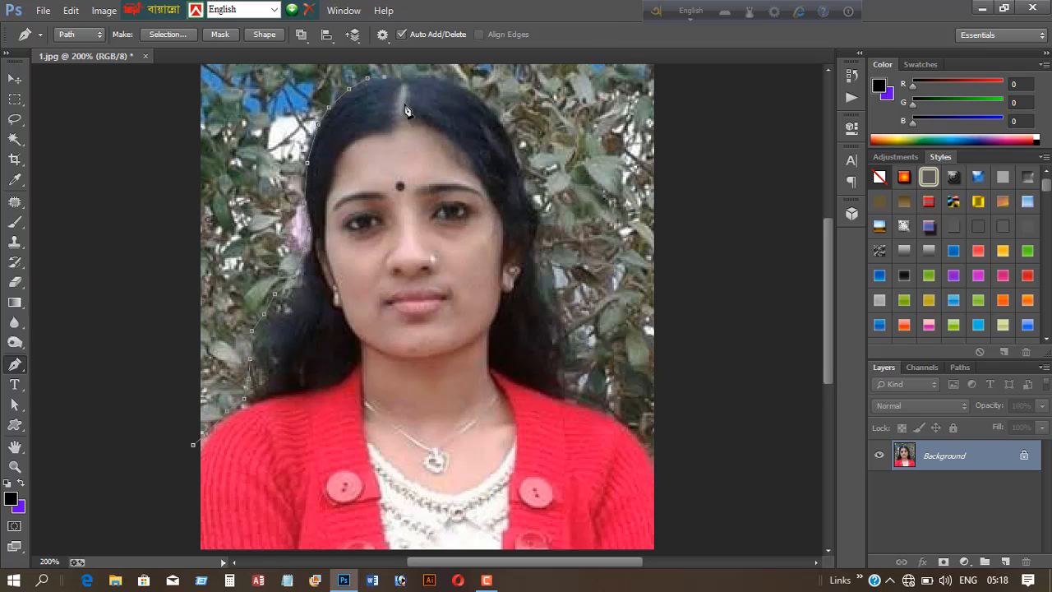
- Continue the pen path down the right side of the hair to the shoulder and out past the canvas edge
scroll(407, 111, "up", 4)
left_click(439, 164)
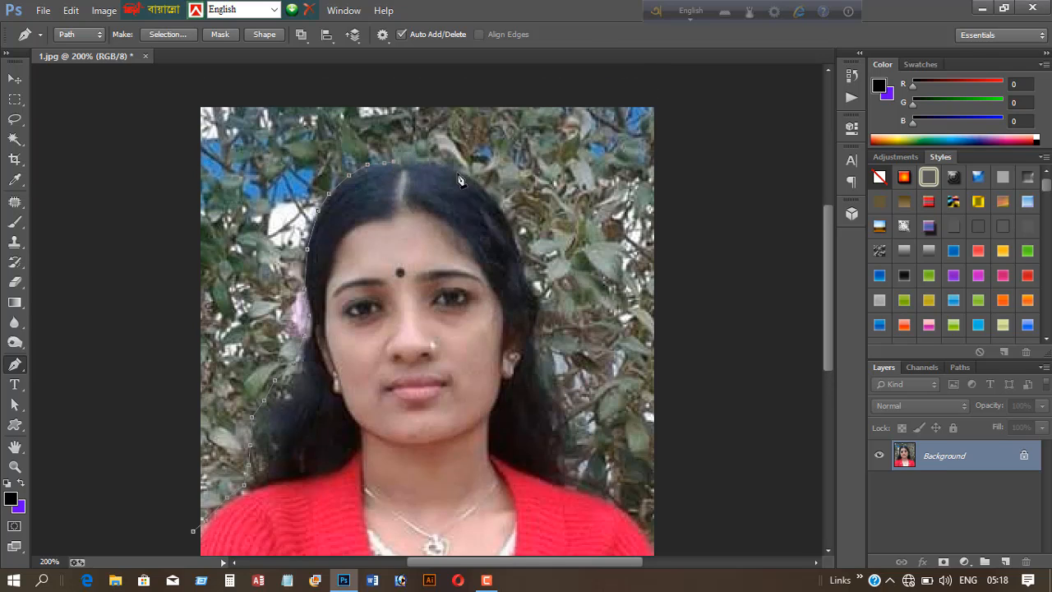
left_click(468, 177)
left_click(500, 205)
left_click(515, 243)
left_click(529, 266)
left_click(534, 328)
scroll(551, 370, "down", 3)
left_click(545, 362)
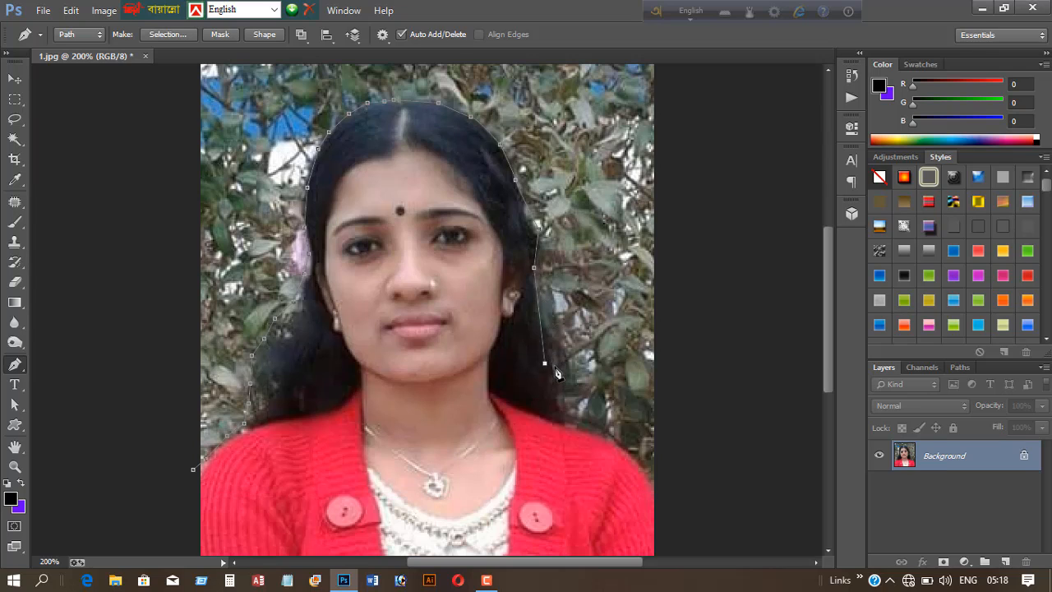
left_click(560, 389)
left_click(605, 436)
left_click(646, 462)
left_click(657, 478)
left_click(683, 439)
left_click(693, 340)
left_click(707, 274)
scroll(709, 220, "up", 14)
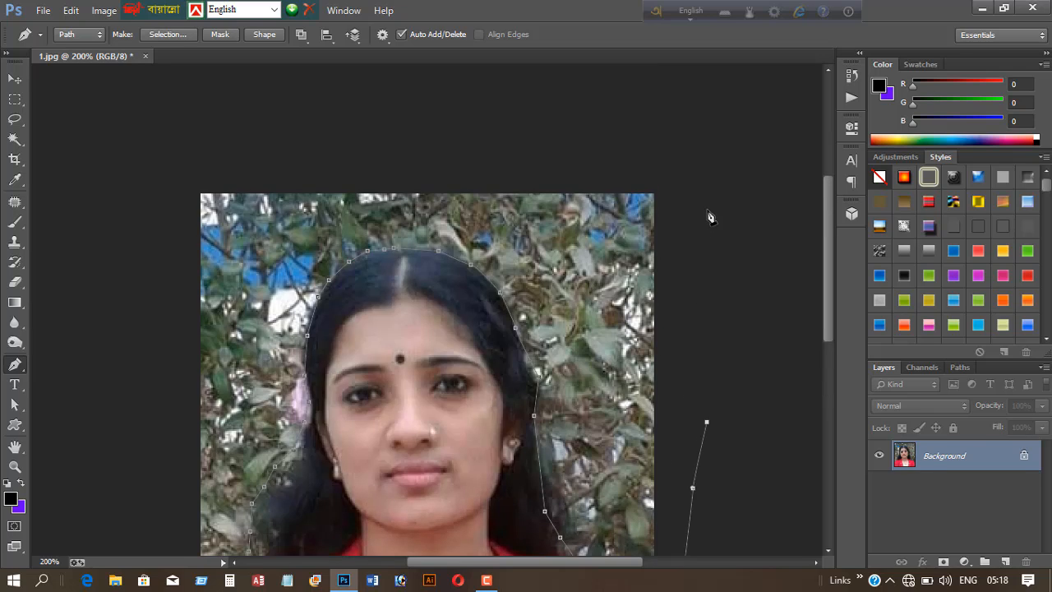
- Close the path around the background by routing it outside the canvas back to the starting point
left_click(701, 173)
left_click(522, 134)
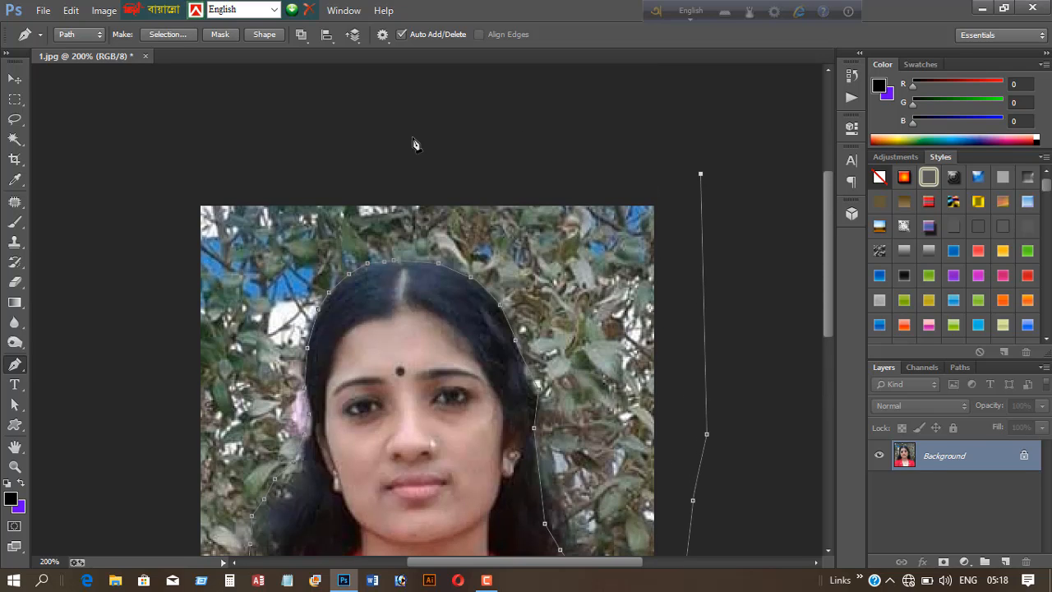
left_click(208, 132)
left_click(139, 226)
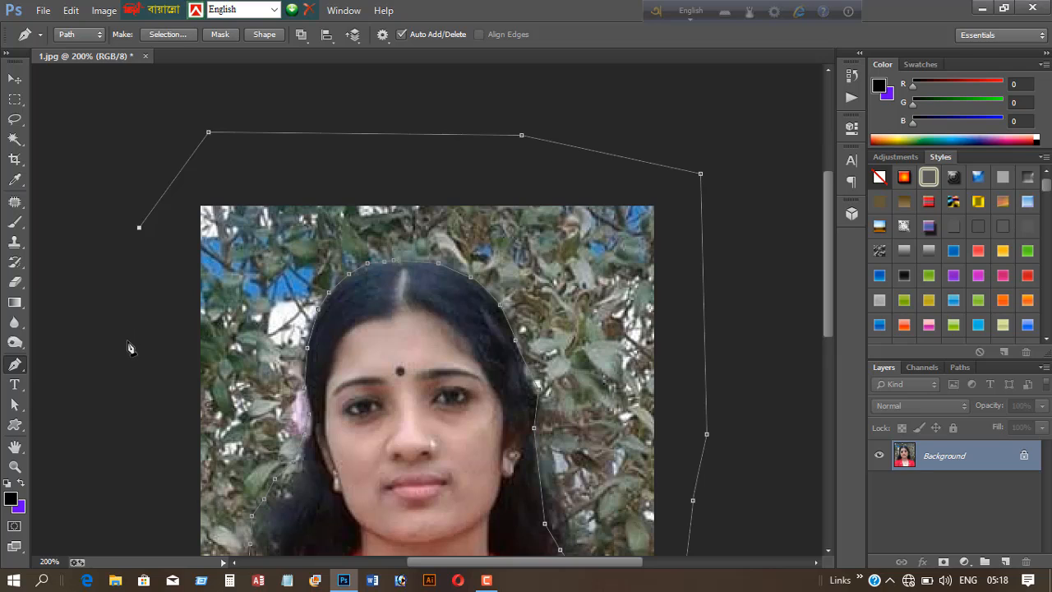
left_click(128, 341)
scroll(128, 395, "down", 15)
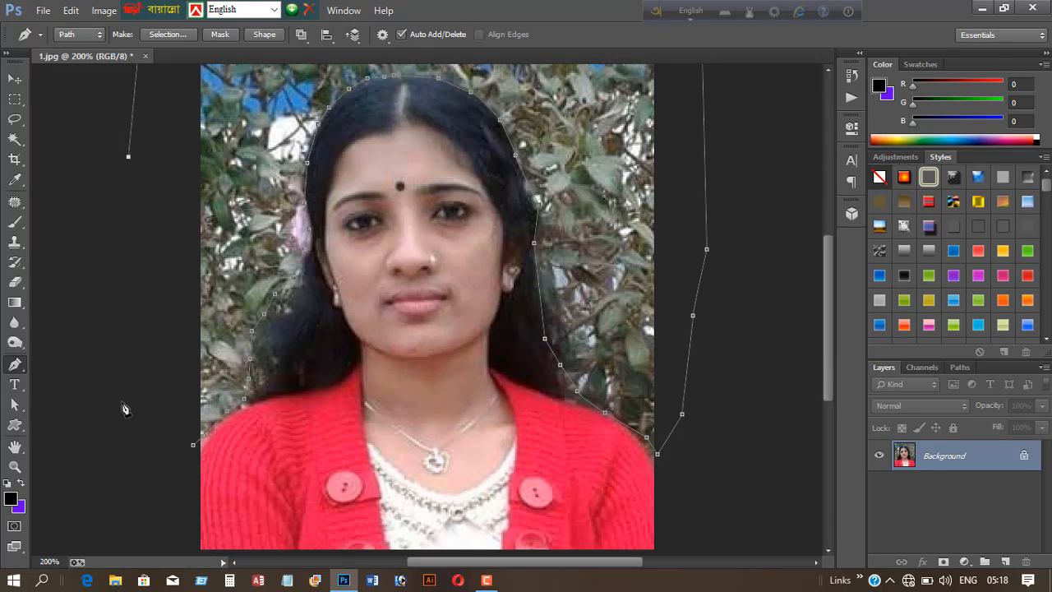
left_click(127, 419)
left_click(132, 454)
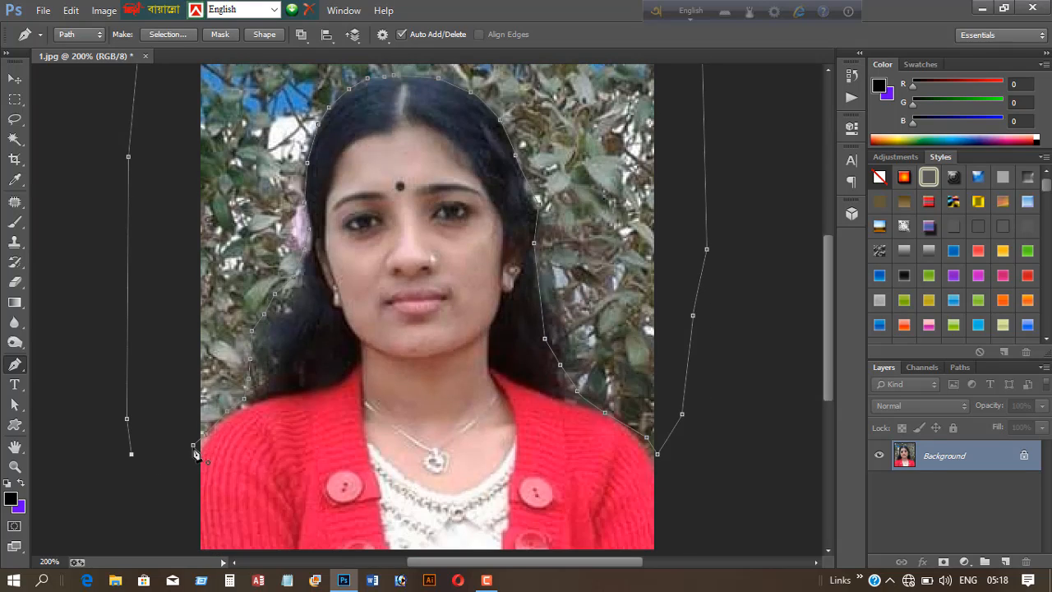
left_click(194, 447)
scroll(493, 175, "up", 6)
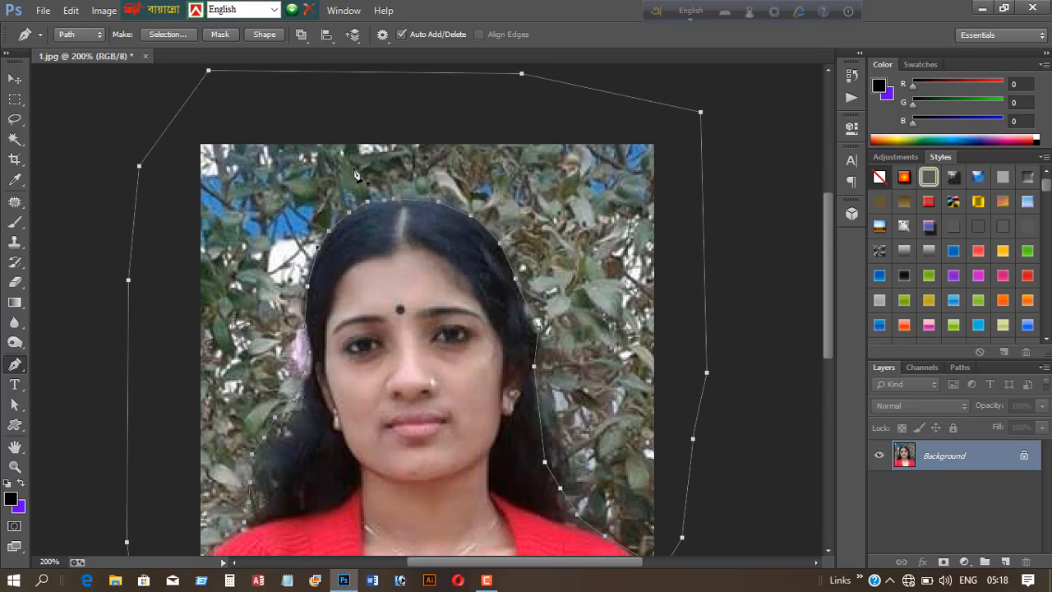
- Convert the closed path into a selection
key("ctrl+Return")
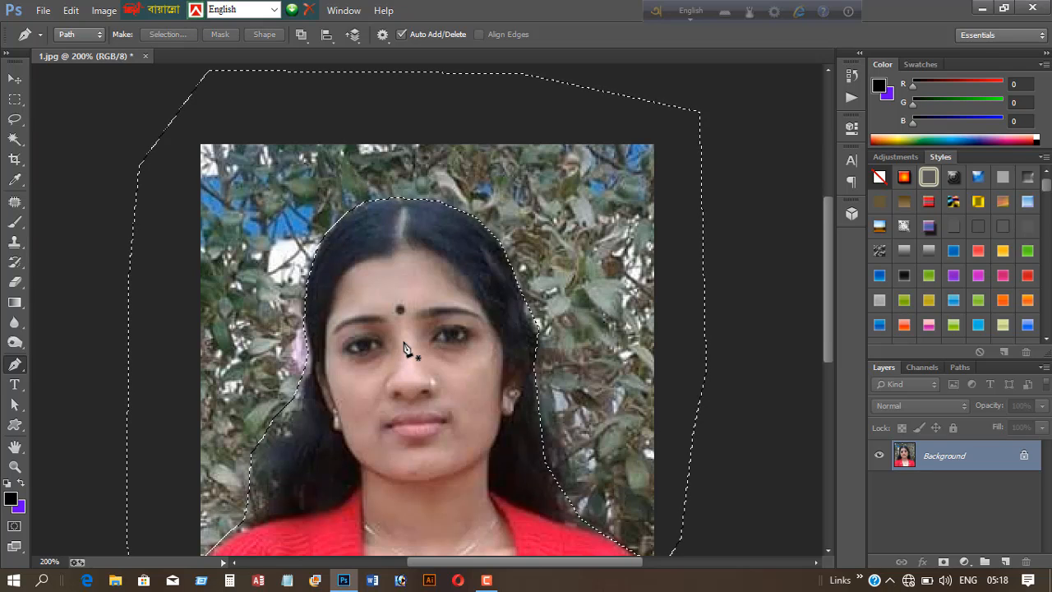
scroll(403, 340, "down", 2)
scroll(395, 387, "up", 2)
scroll(394, 389, "down", 2)
scroll(381, 389, "up", 4)
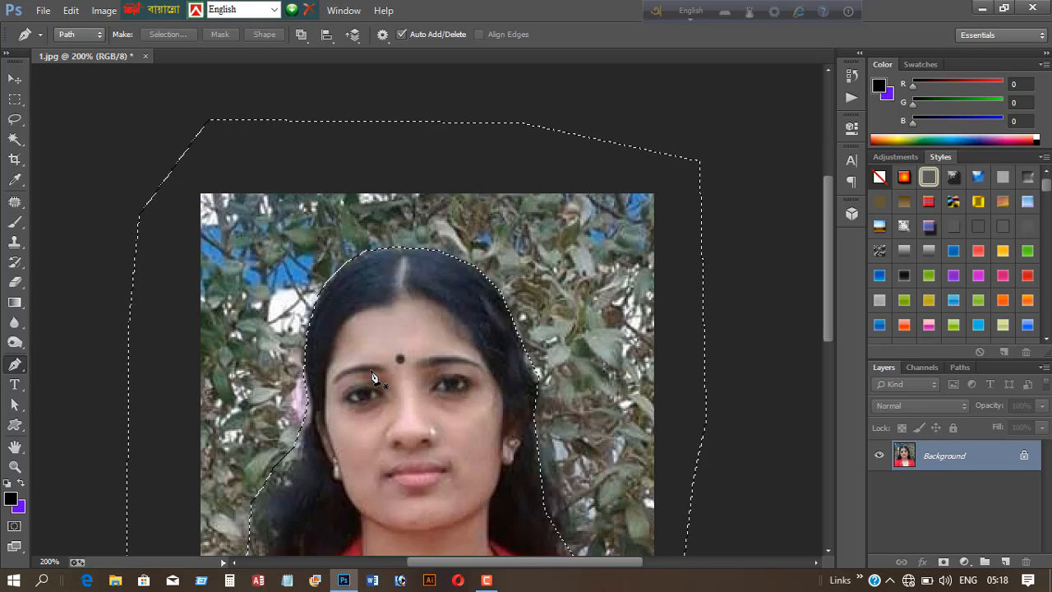
key("ctrl+minus")
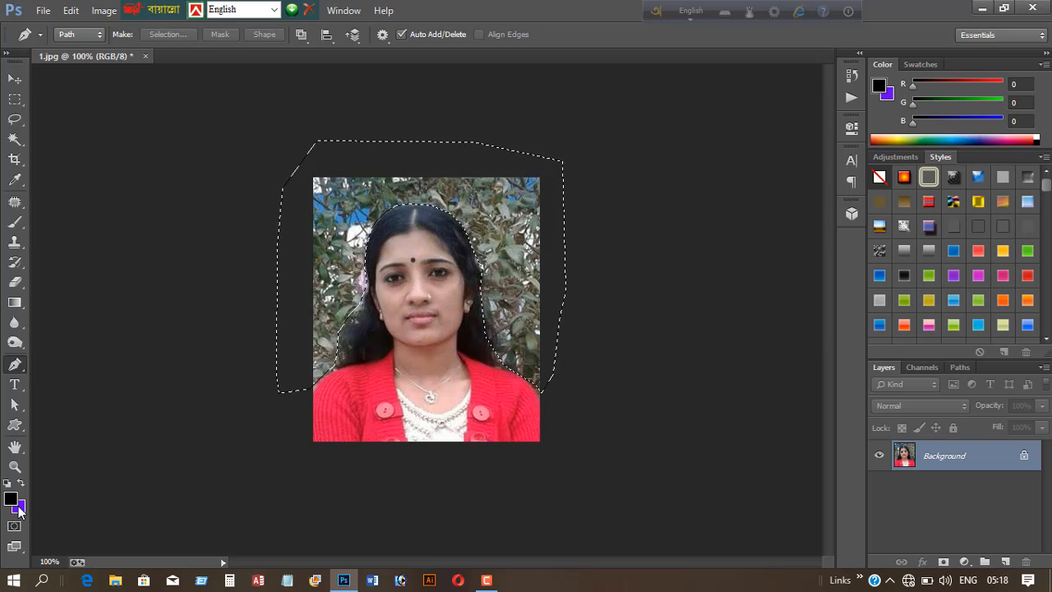
- Set the background colour to #3300ff and fill the selected background area with it
left_click(15, 79)
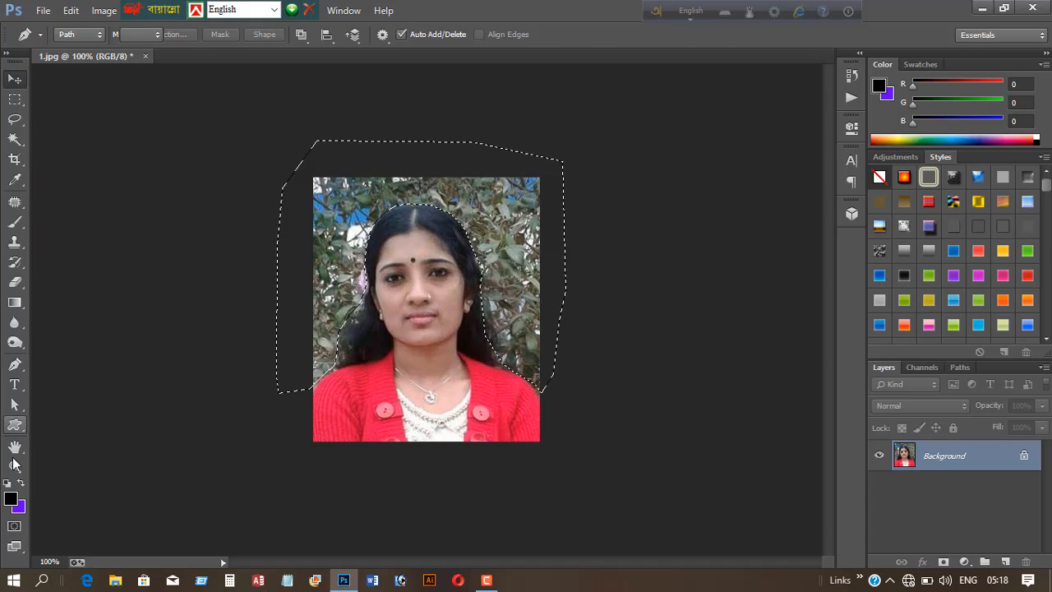
left_click(19, 506)
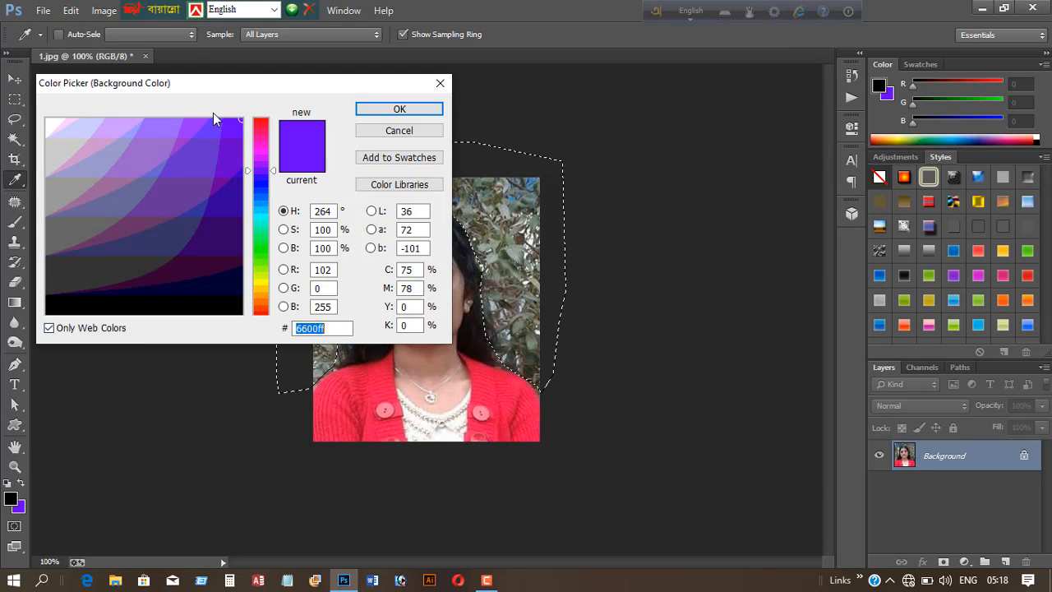
left_click(215, 130)
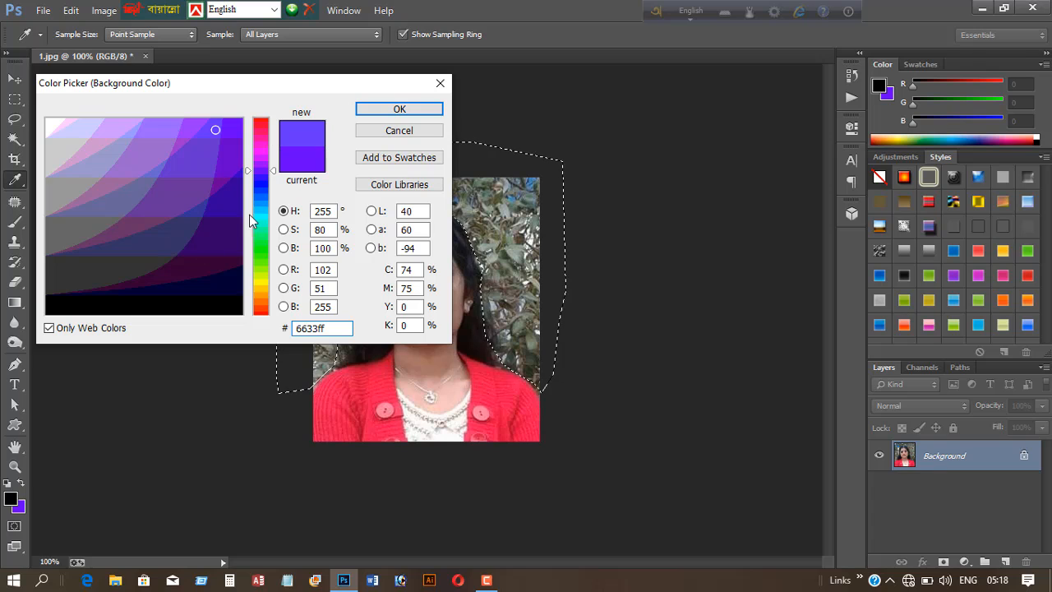
left_click(258, 177)
left_click(220, 142)
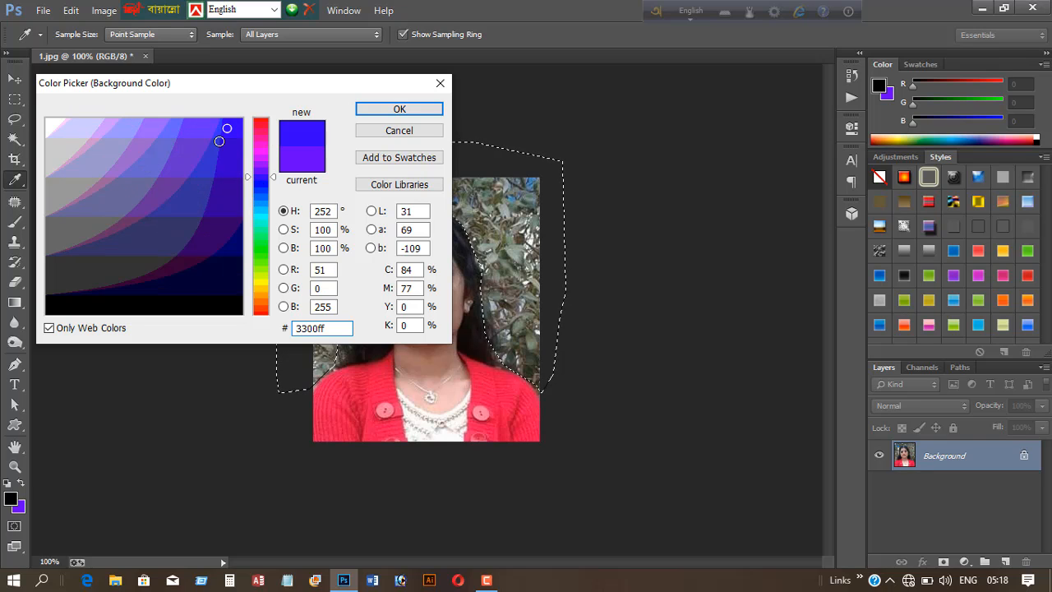
left_click(400, 108)
key("v")
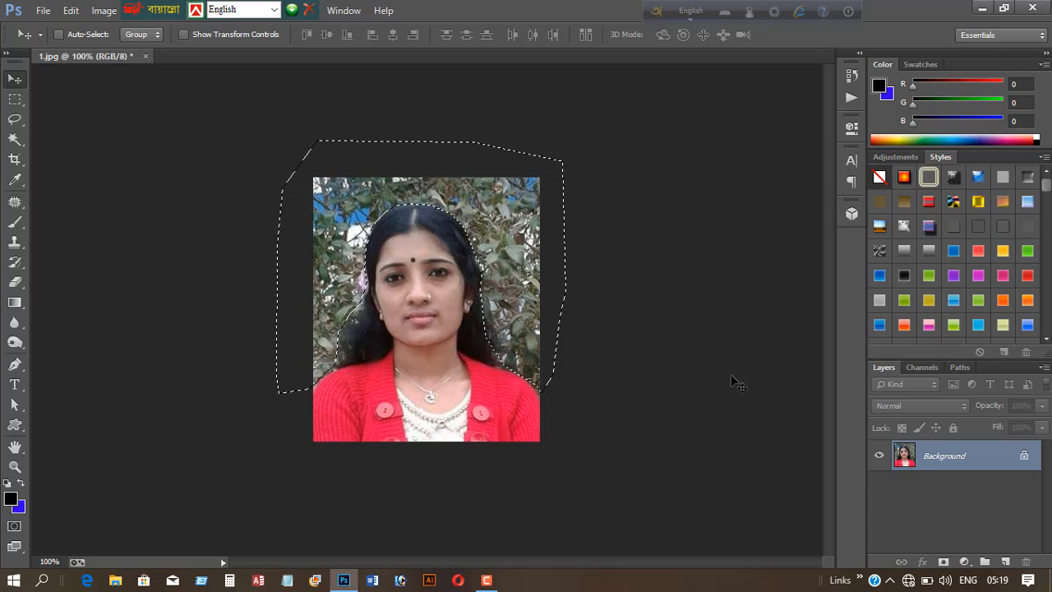
key("ctrl+BackSpace")
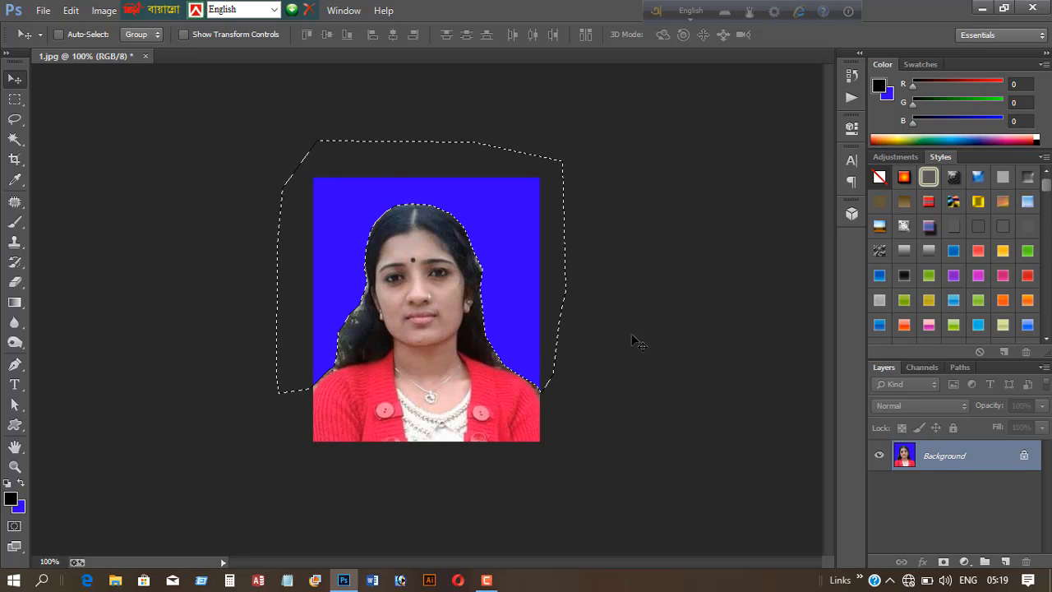
- Deselect the filled background and switch to the Eraser tool for cleaning up the hair edges
key("ctrl+d")
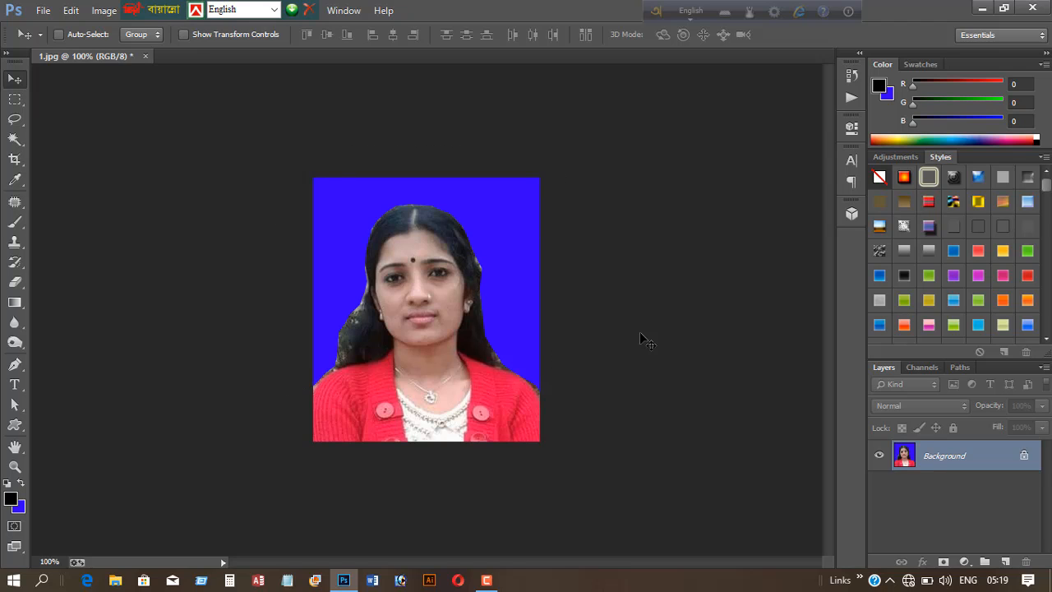
key("ctrl+plus")
key("ctrl+plus")
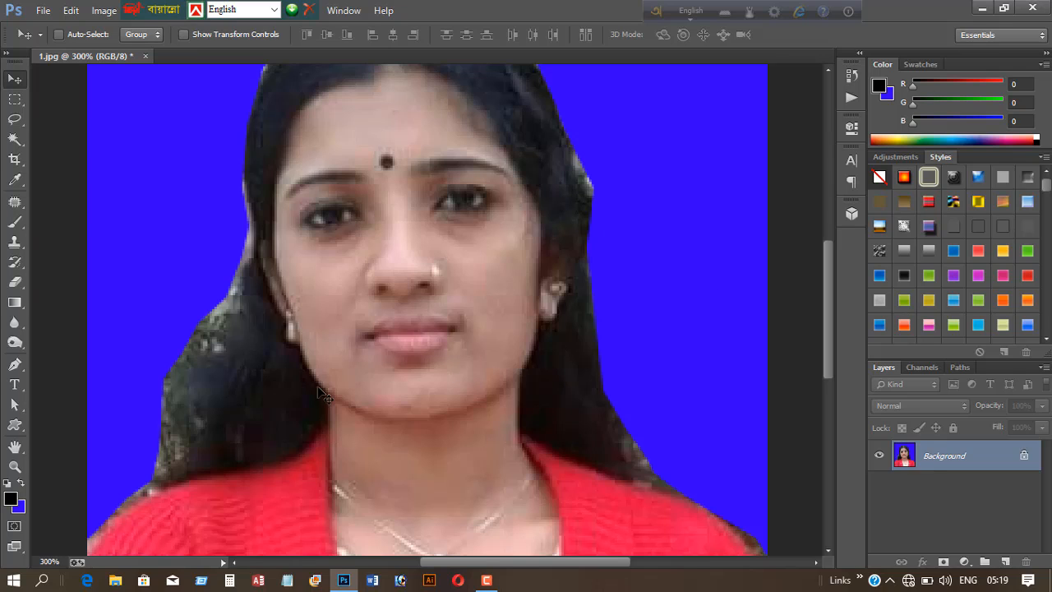
scroll(163, 444, "down", 1)
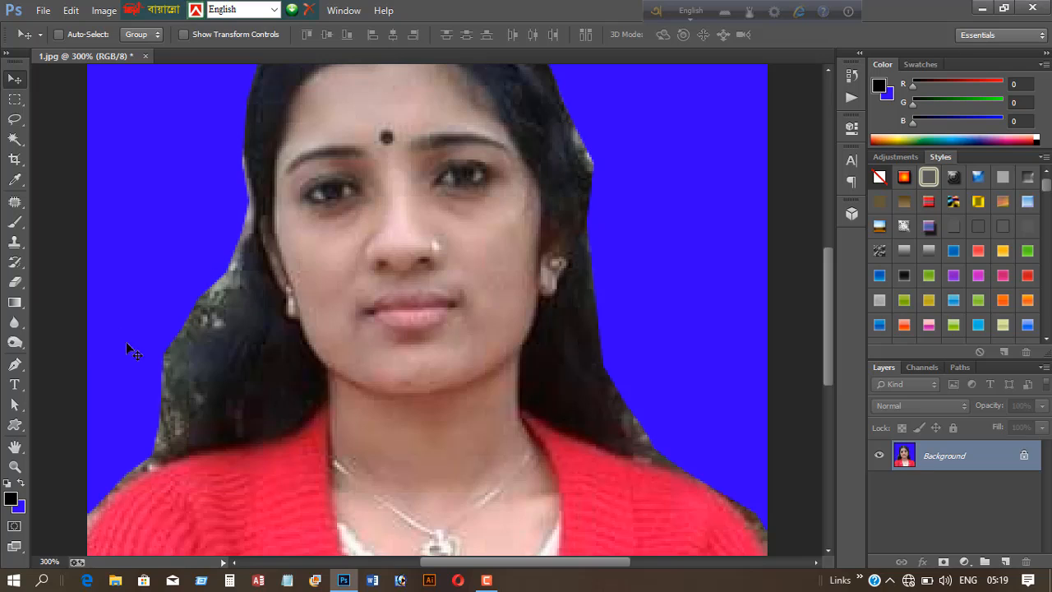
scroll(174, 401, "up", 2)
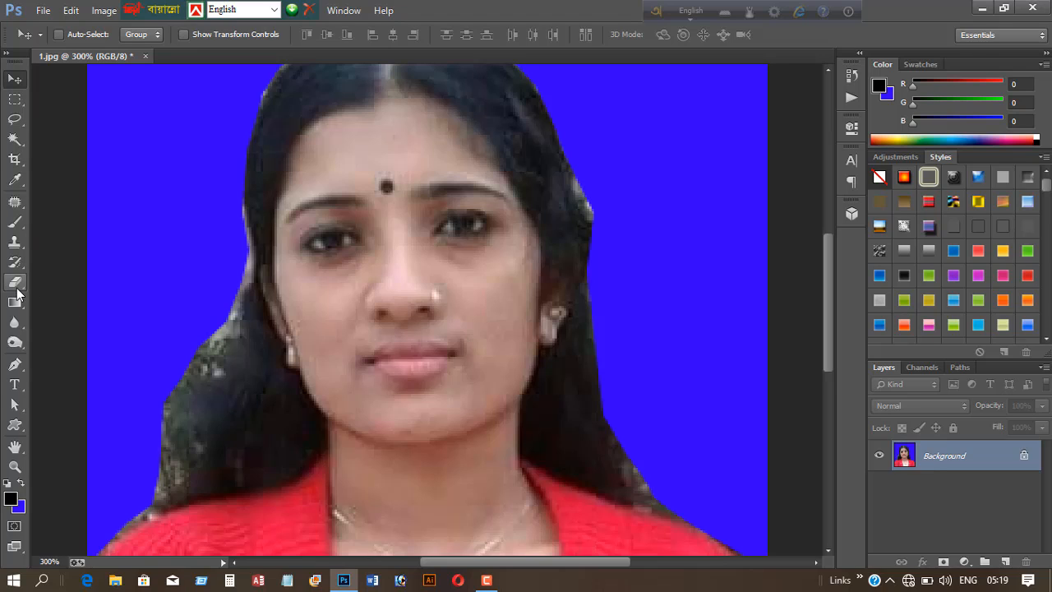
left_click(15, 284)
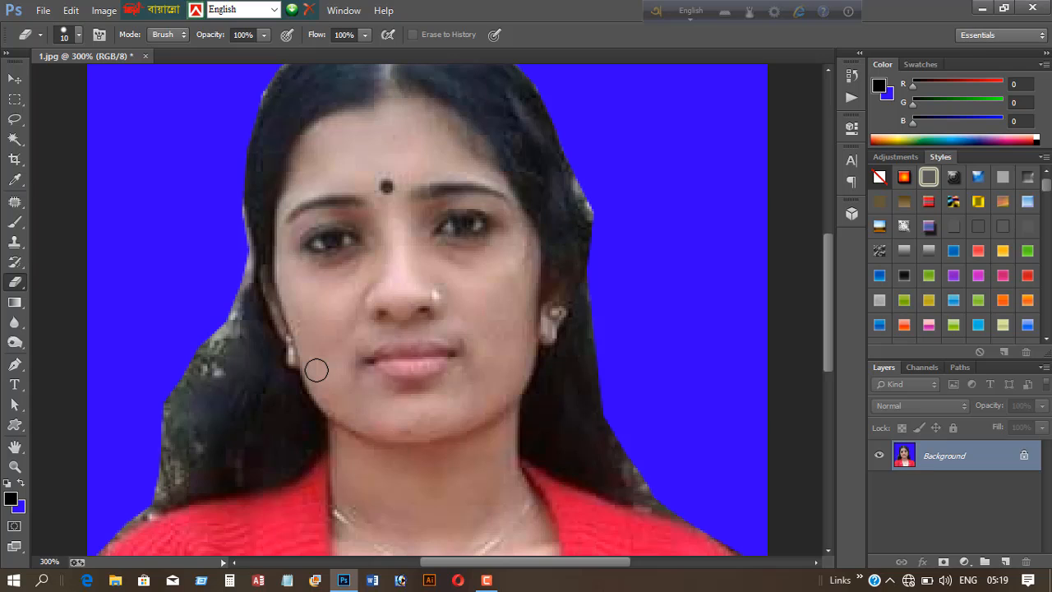
scroll(213, 418, "down", 3)
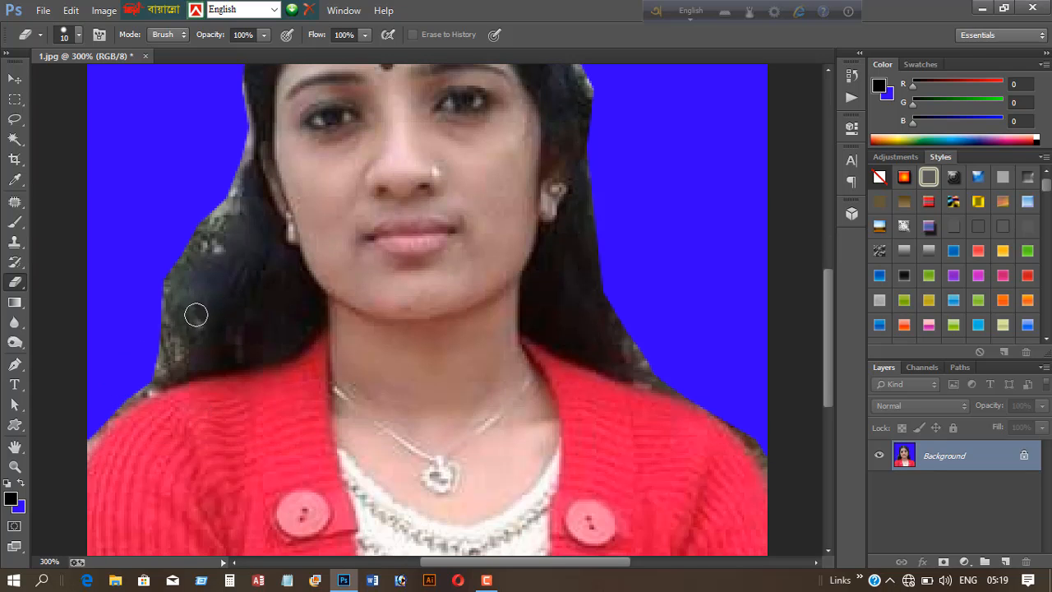
scroll(128, 380, "up", 1)
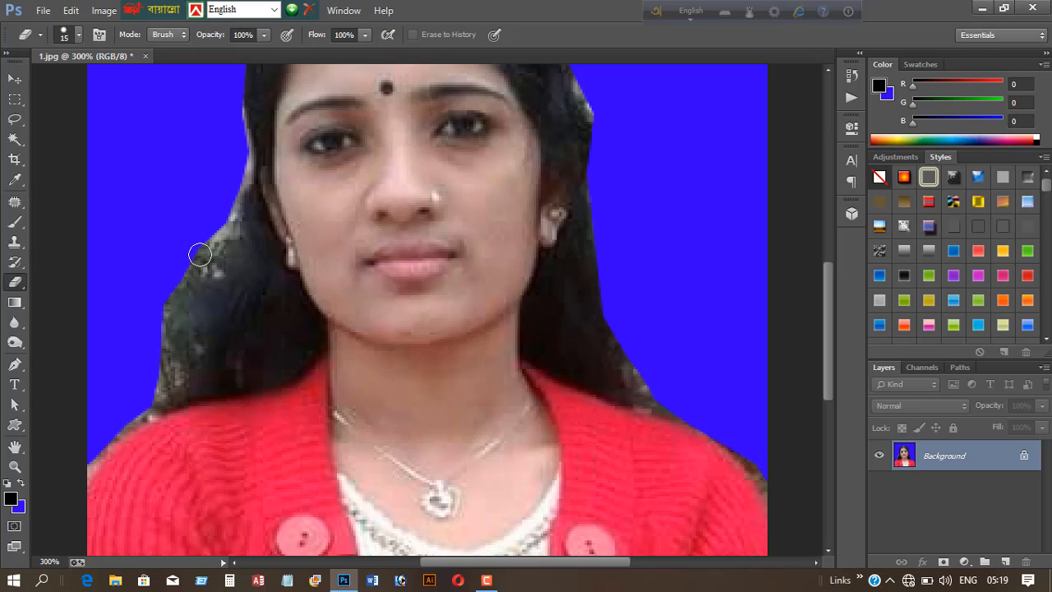
- Enlarge the eraser brush and erase the rough hair fringe along the left side of the head to blue
key("bracketright")
scroll(157, 316, "down", 2)
mouse_move(165, 244)
left_mouse_down()
mouse_move(147, 353)
mouse_move(76, 429)
mouse_move(114, 361)
mouse_move(164, 351)
mouse_move(189, 227)
mouse_move(233, 162)
mouse_move(189, 255)
mouse_move(176, 324)
mouse_move(237, 167)
left_mouse_up()
scroll(238, 167, "up", 5)
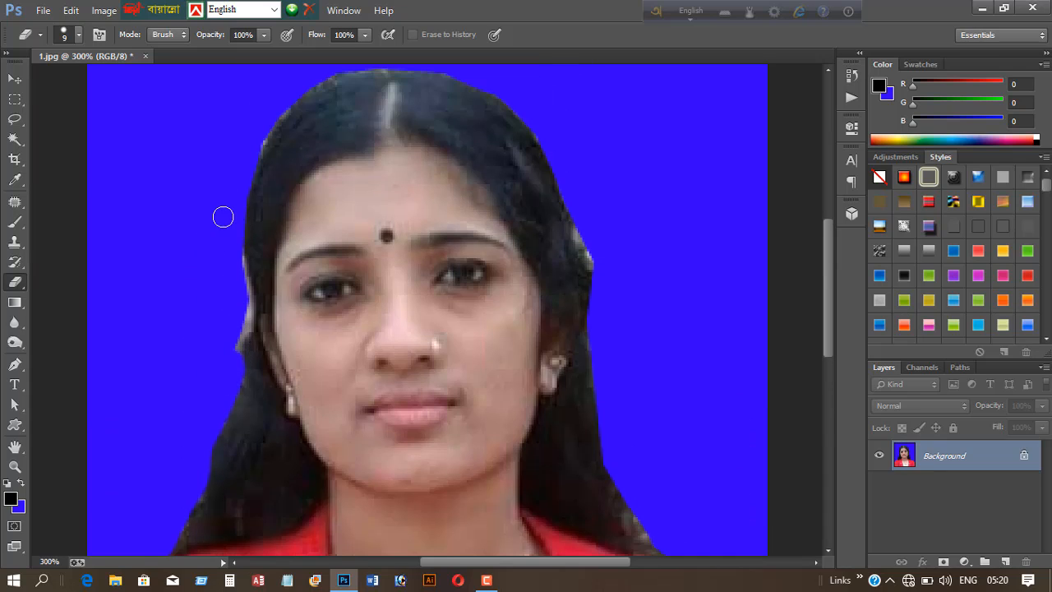
left_click_drag(235, 258, 236, 342)
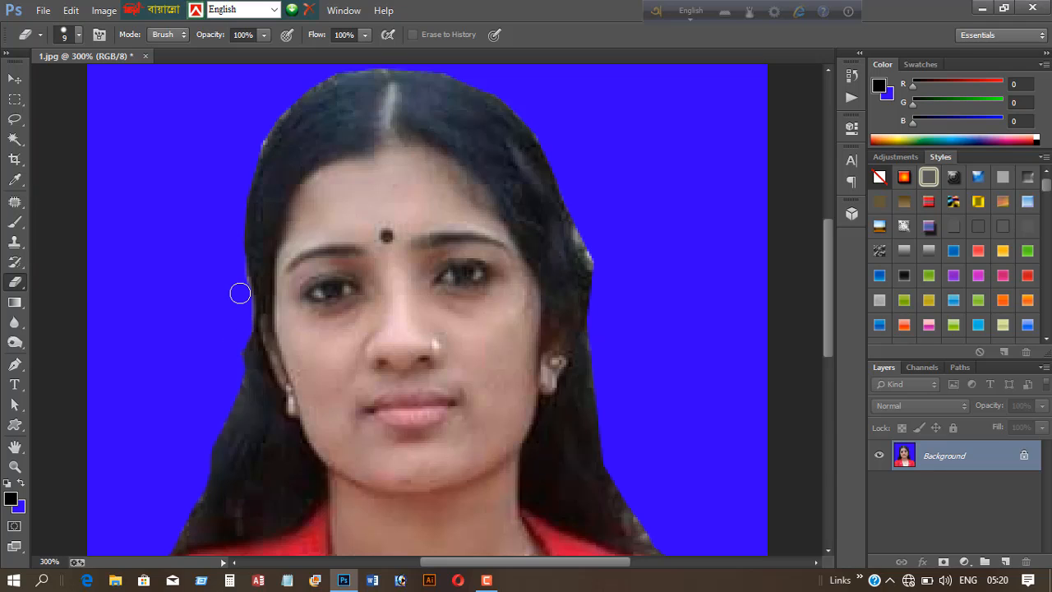
- Erase the stray hair edges over the top and down the right side of the head to the shoulder
scroll(241, 181, "up", 1)
scroll(242, 181, "up", 5)
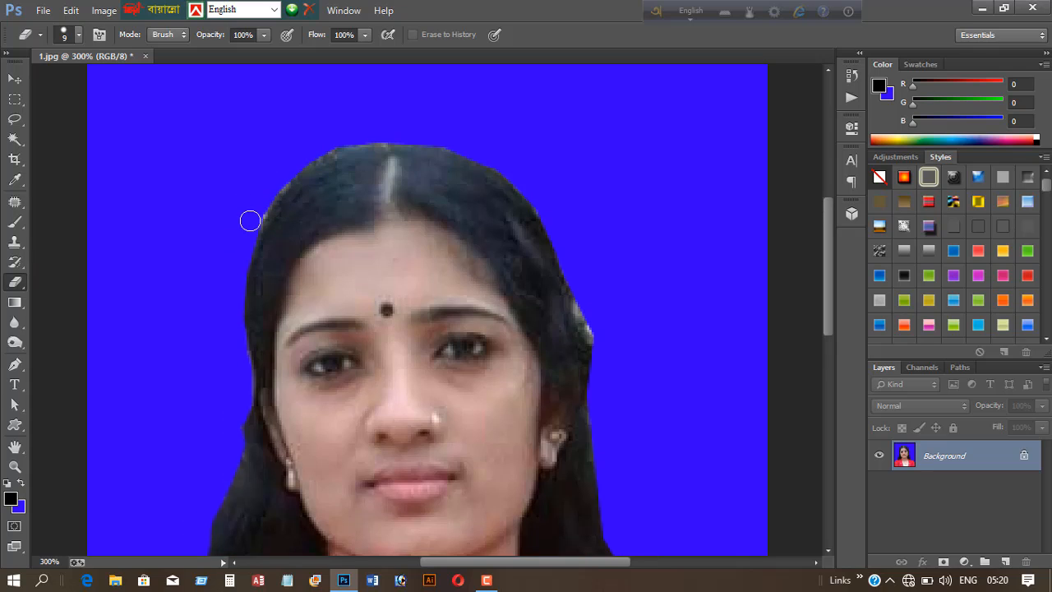
mouse_move(283, 177)
left_mouse_down()
mouse_move(345, 145)
mouse_move(414, 140)
mouse_move(470, 153)
mouse_move(517, 183)
mouse_move(559, 249)
mouse_move(613, 407)
left_mouse_up()
scroll(613, 407, "down", 4)
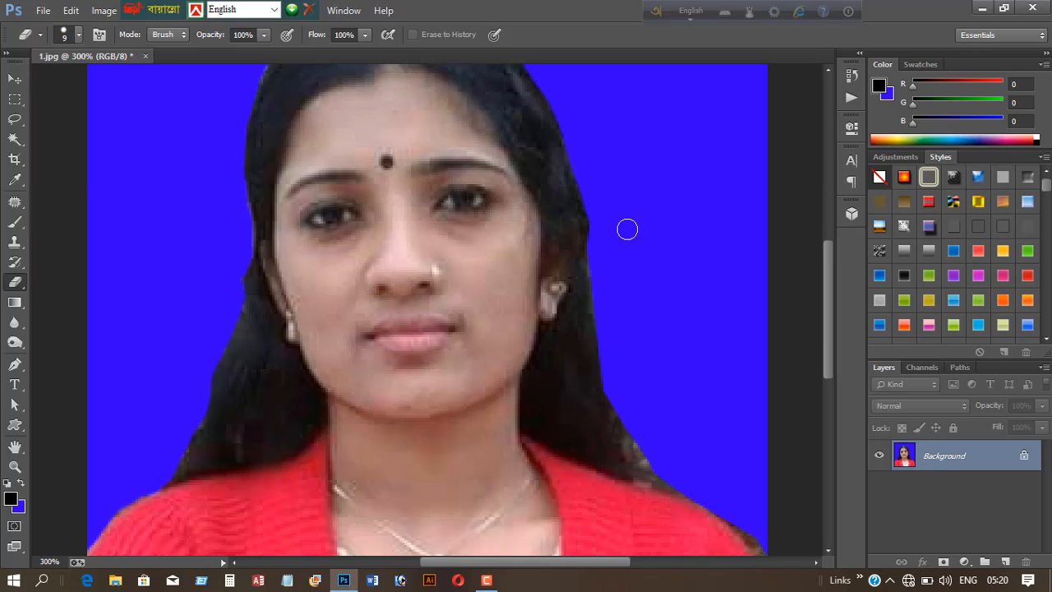
mouse_move(596, 196)
left_mouse_down()
mouse_move(604, 373)
mouse_move(624, 433)
mouse_move(656, 473)
mouse_move(627, 462)
mouse_move(711, 499)
mouse_move(756, 448)
left_mouse_up()
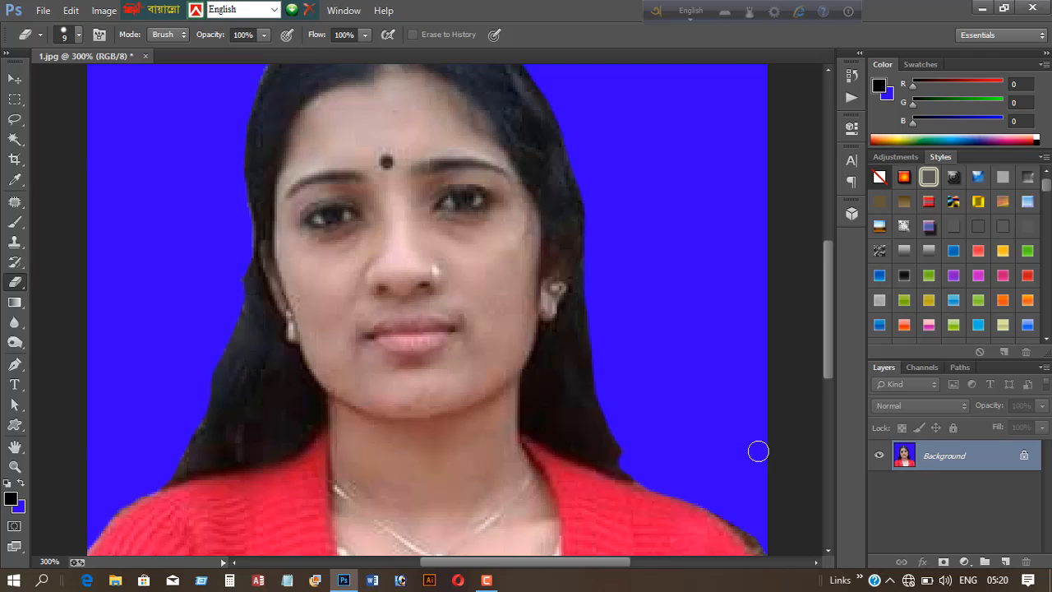
scroll(756, 411, "down", 4)
left_click_drag(711, 357, 781, 428)
scroll(821, 476, "up", 3)
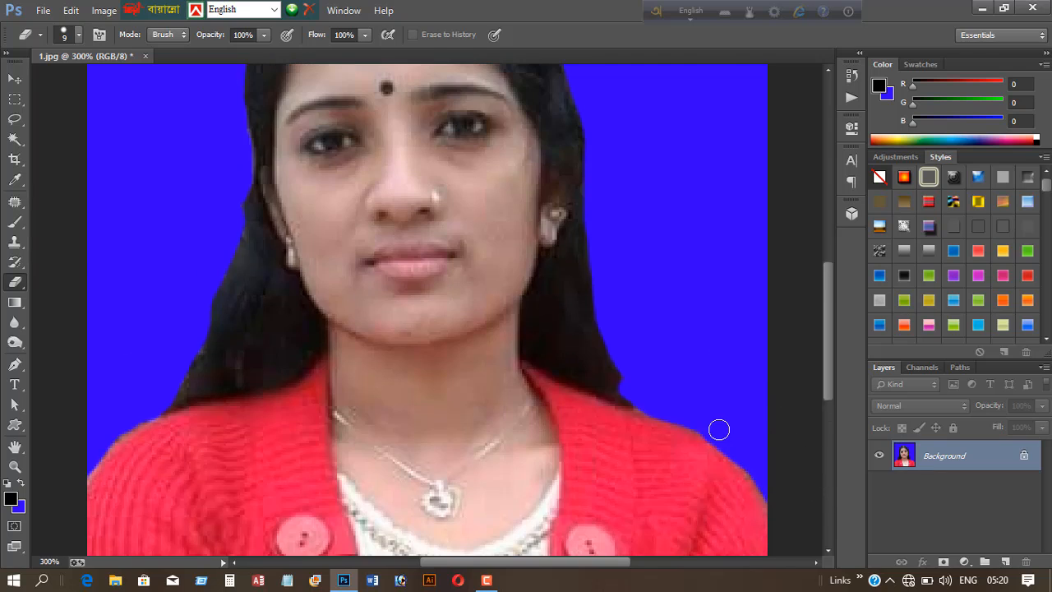
scroll(721, 421, "down", 5)
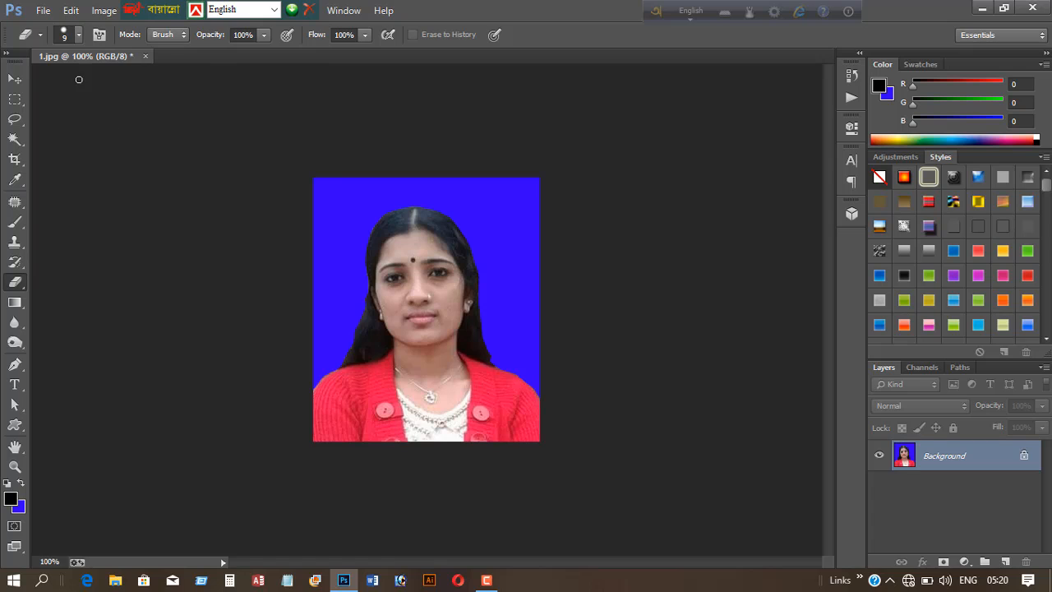
- Open the Save As dialog and keep JPEG as the save format
left_click(42, 13)
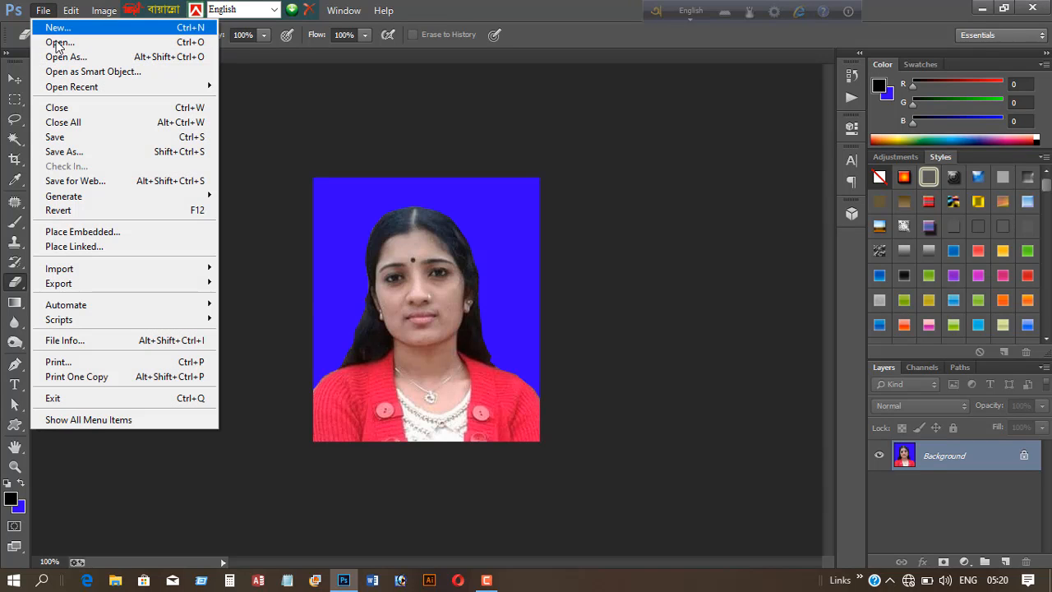
left_click(63, 151)
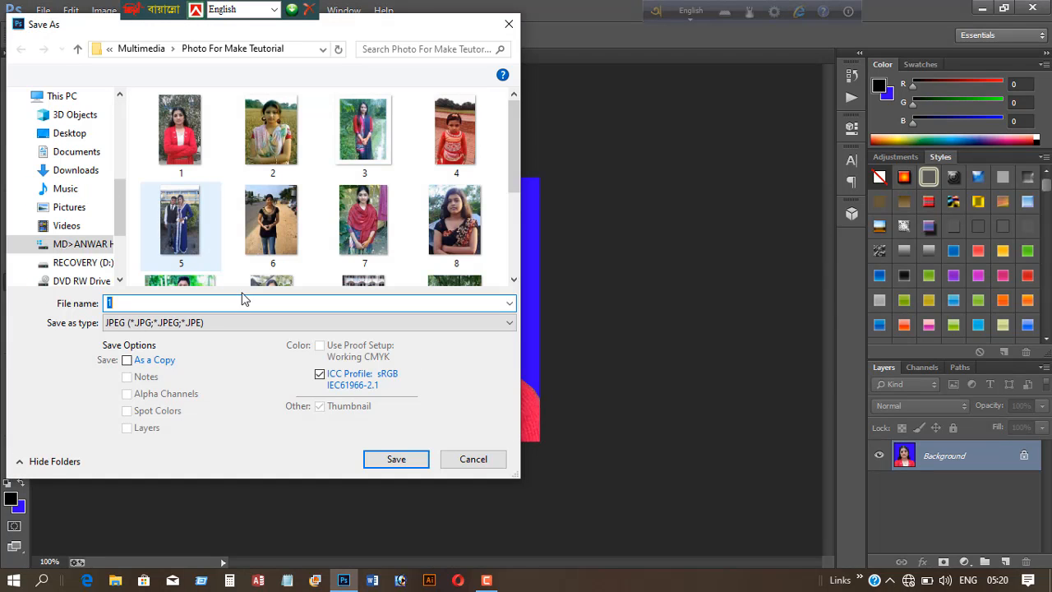
left_click(472, 325)
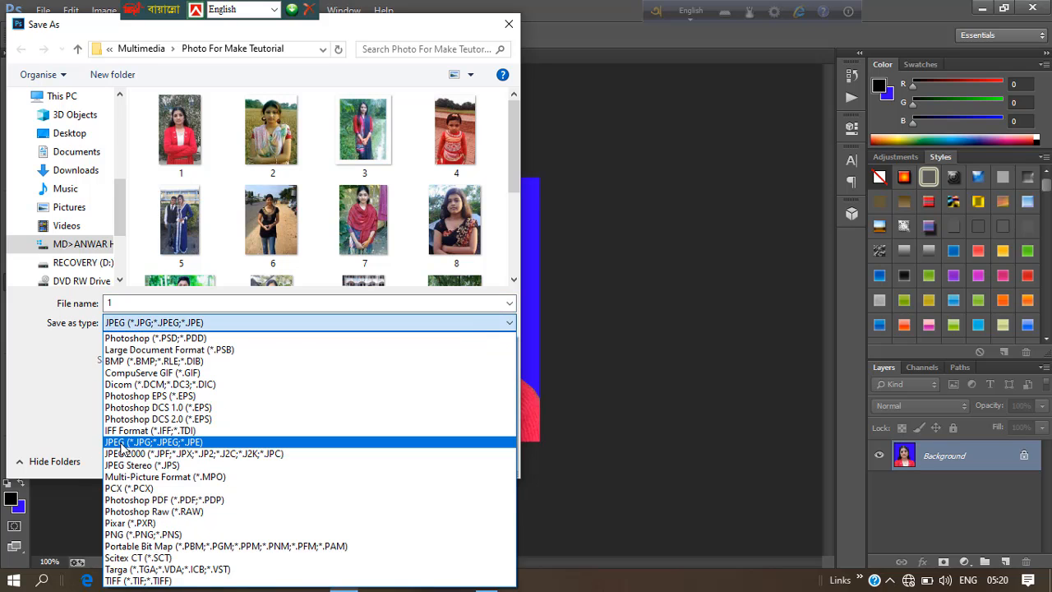
left_click(121, 445)
left_click(129, 303)
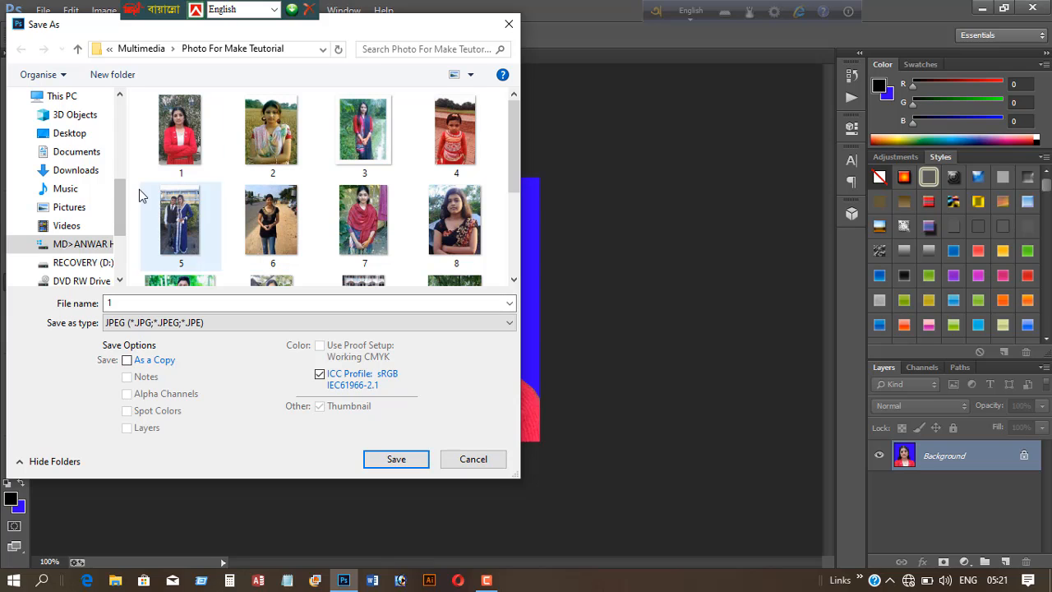
scroll(302, 234, "down", 2)
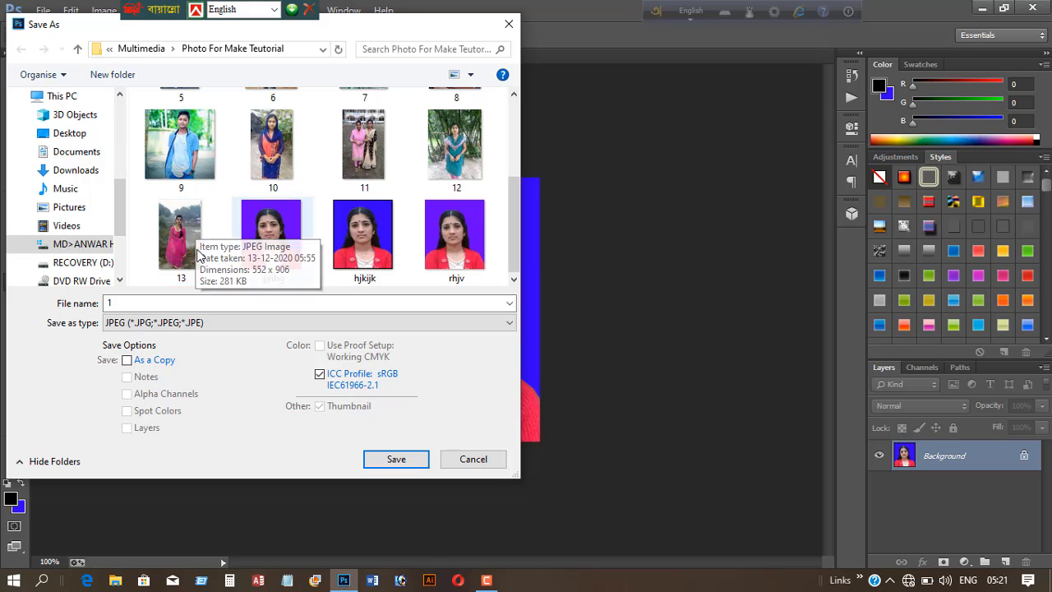
scroll(197, 202, "up", 3)
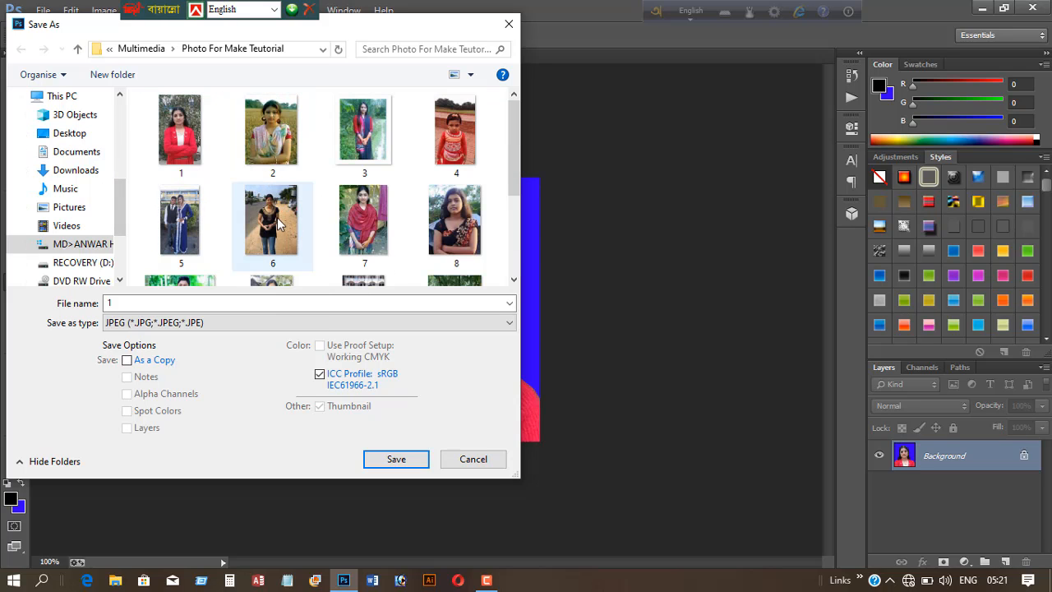
scroll(277, 218, "down", 2)
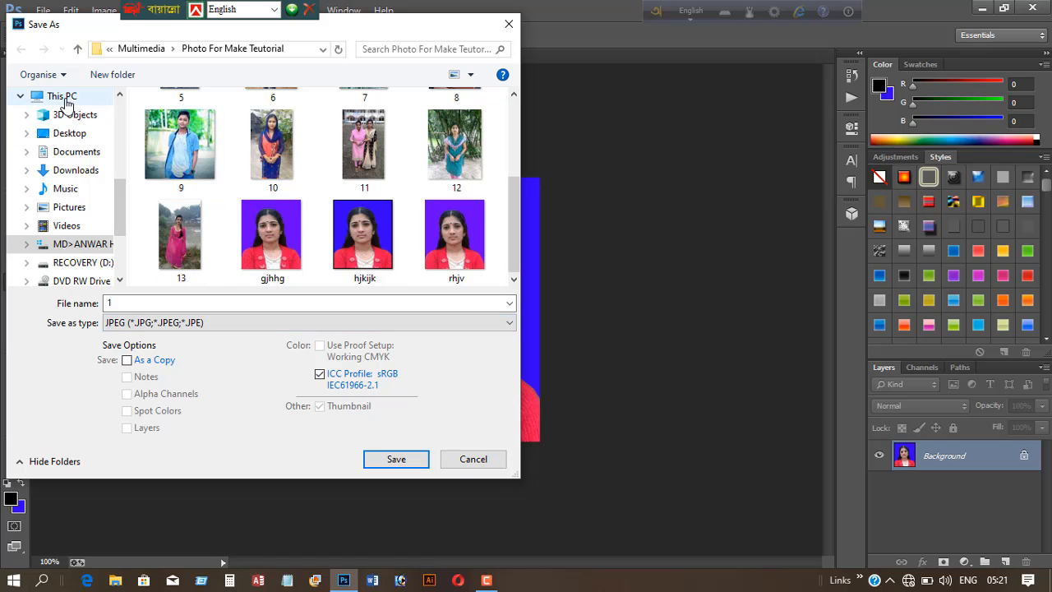
- Navigate to the Passport Photo folder inside Multimedia > My computer > Parsonal > My work on the C: drive
left_click(69, 102)
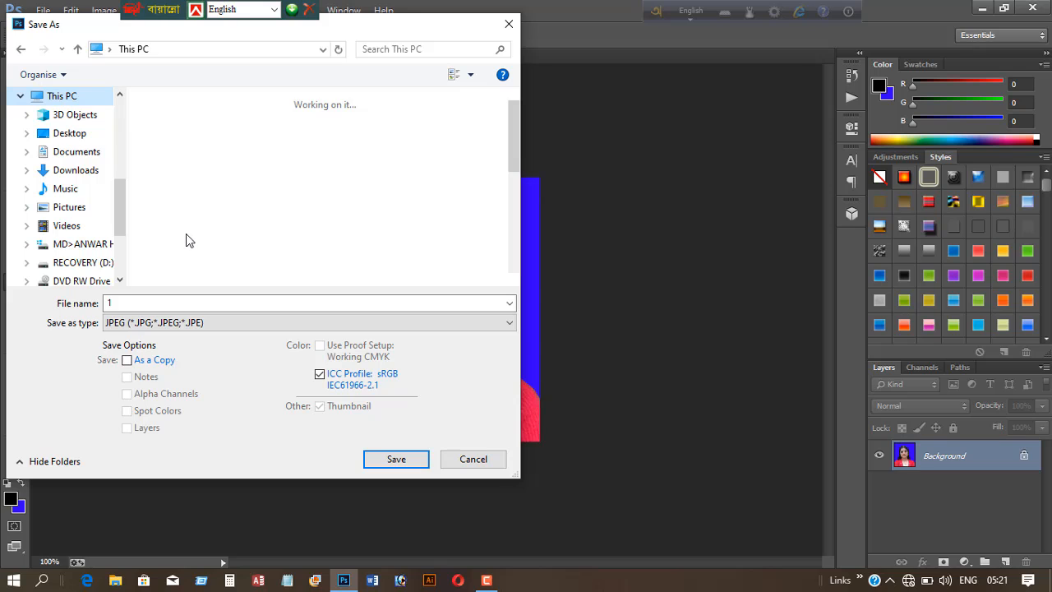
scroll(228, 202, "down", 5)
left_click(236, 179)
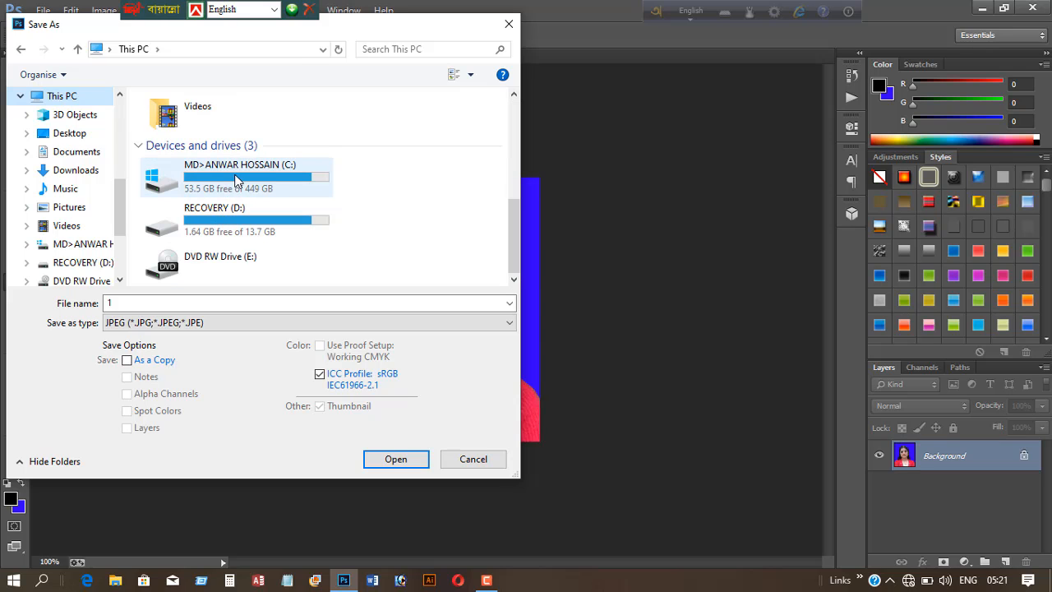
double_click(236, 180)
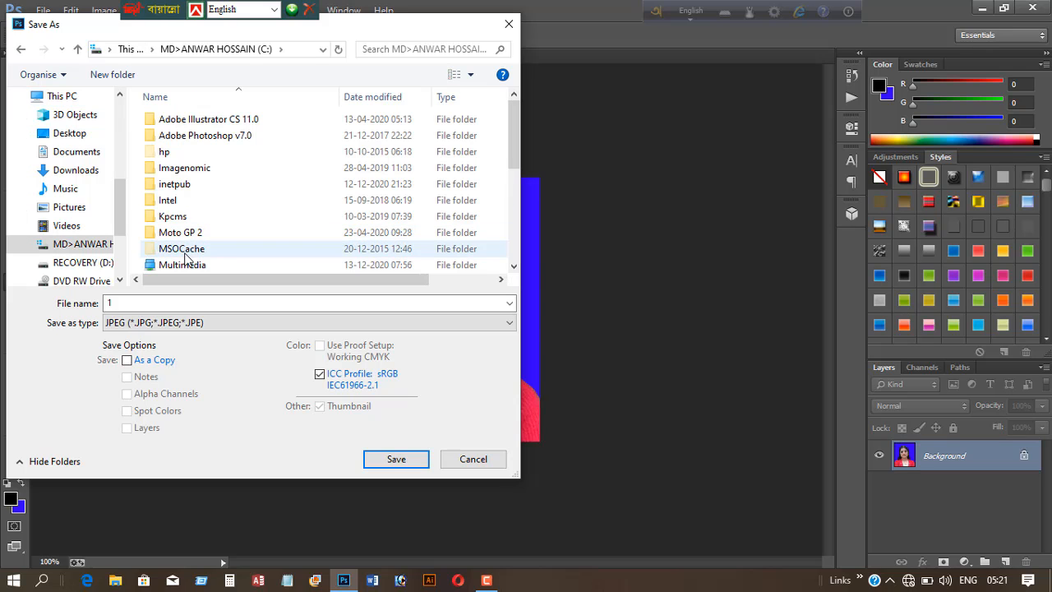
double_click(182, 264)
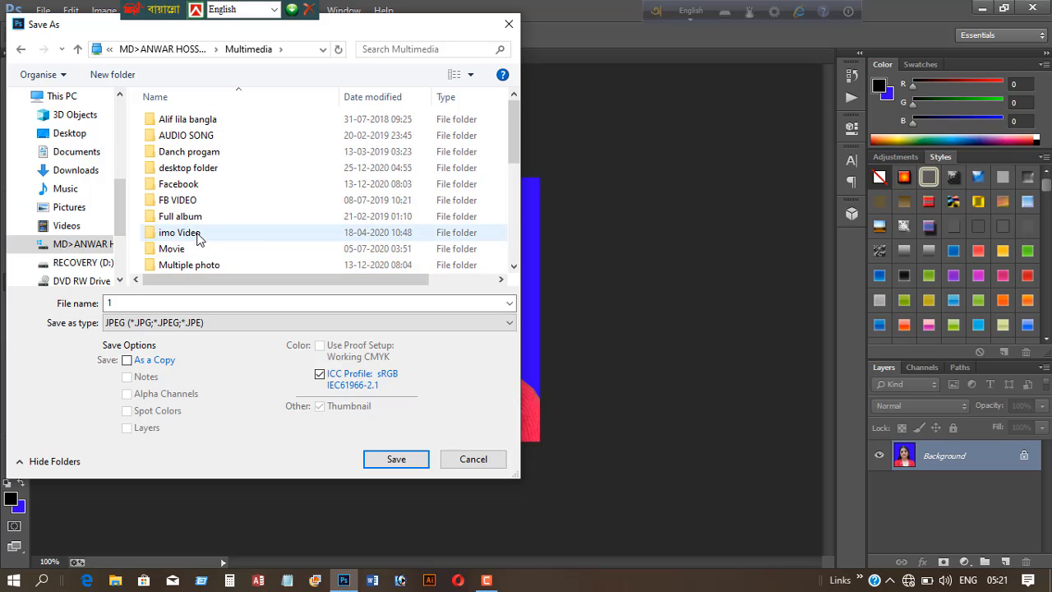
scroll(197, 237, "down", 5)
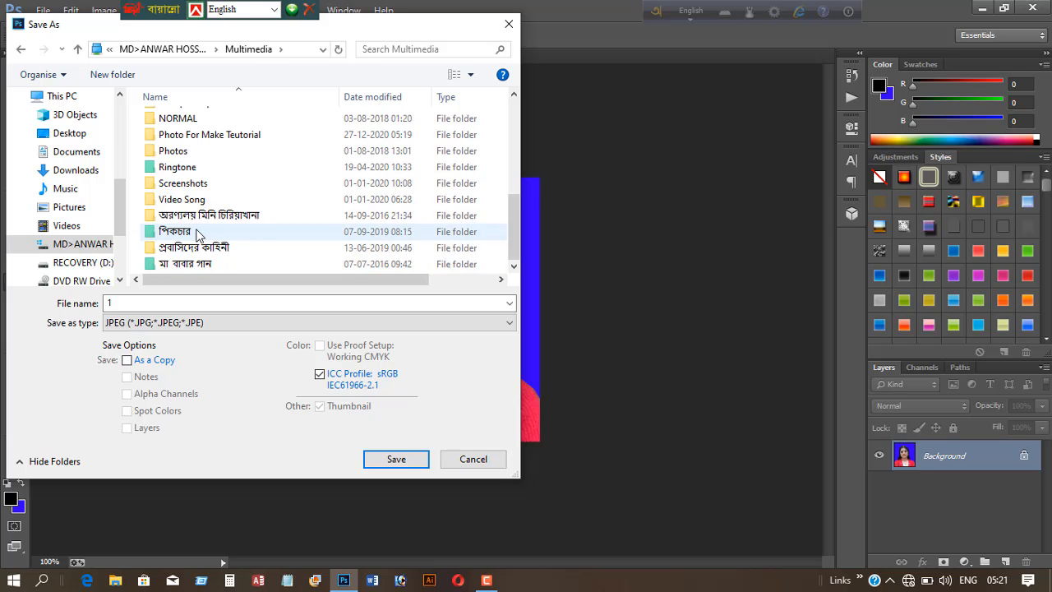
scroll(200, 175, "up", 3)
left_click(187, 181)
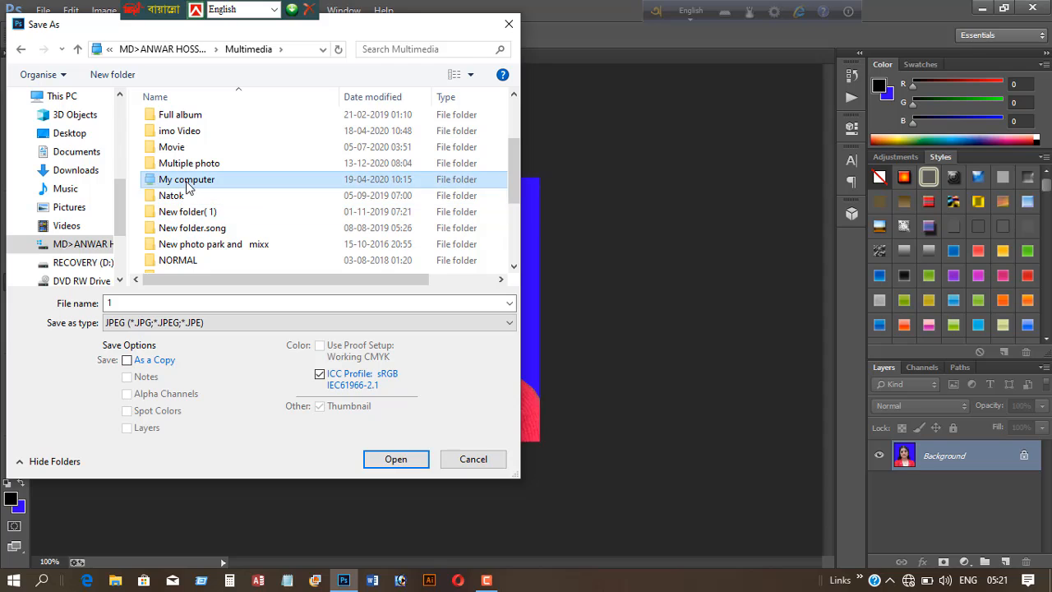
double_click(188, 180)
left_click(184, 247)
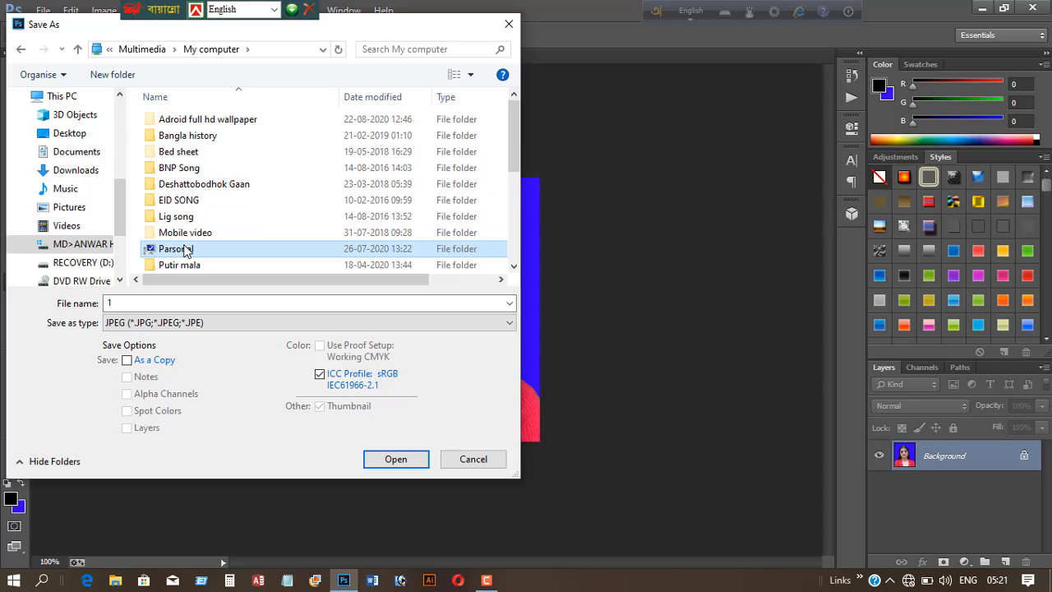
double_click(187, 247)
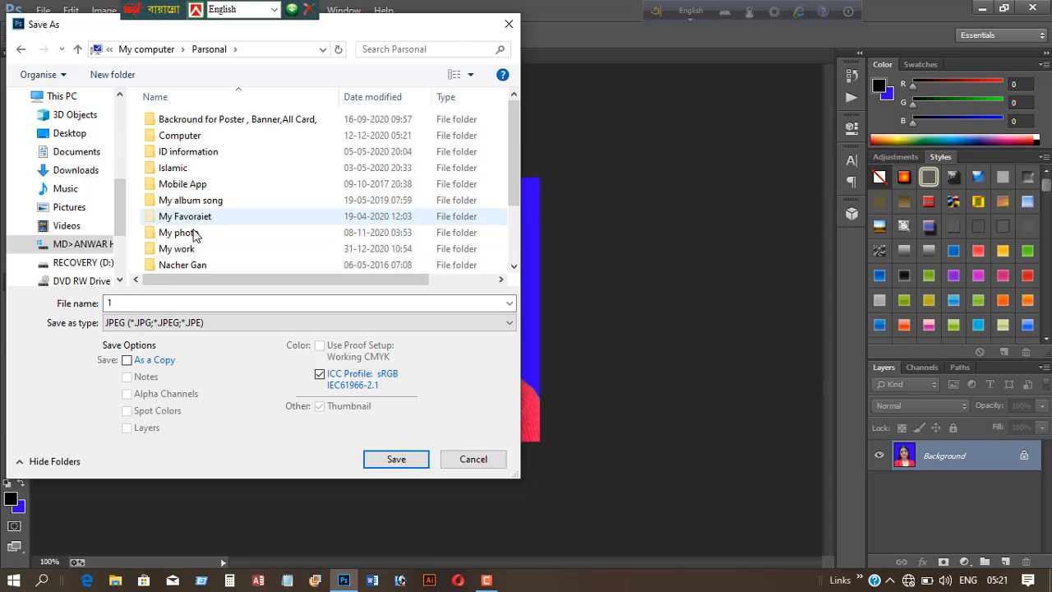
left_click(188, 250)
double_click(188, 250)
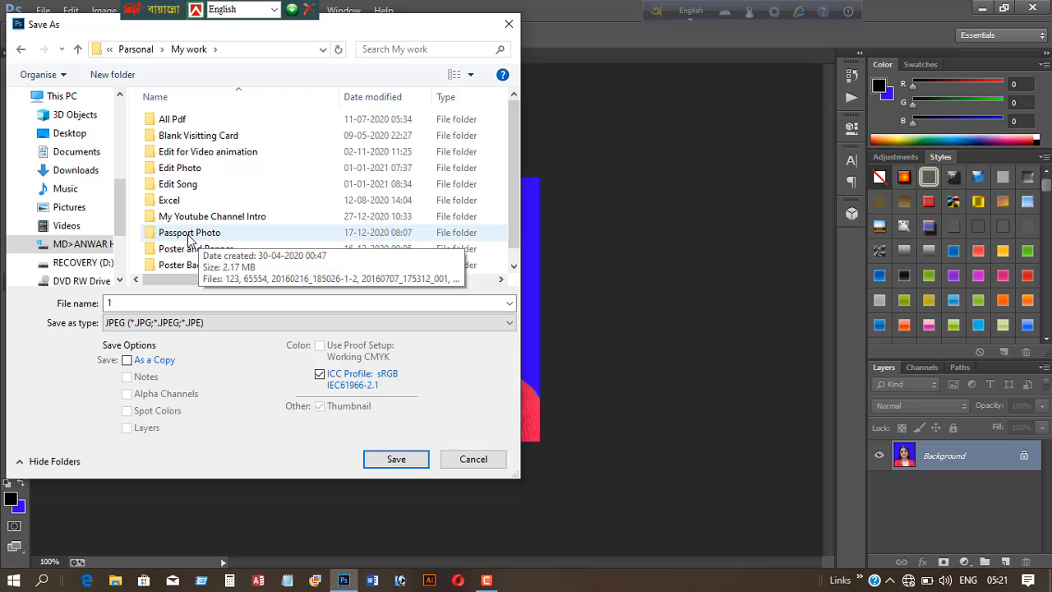
left_click(189, 234)
double_click(189, 235)
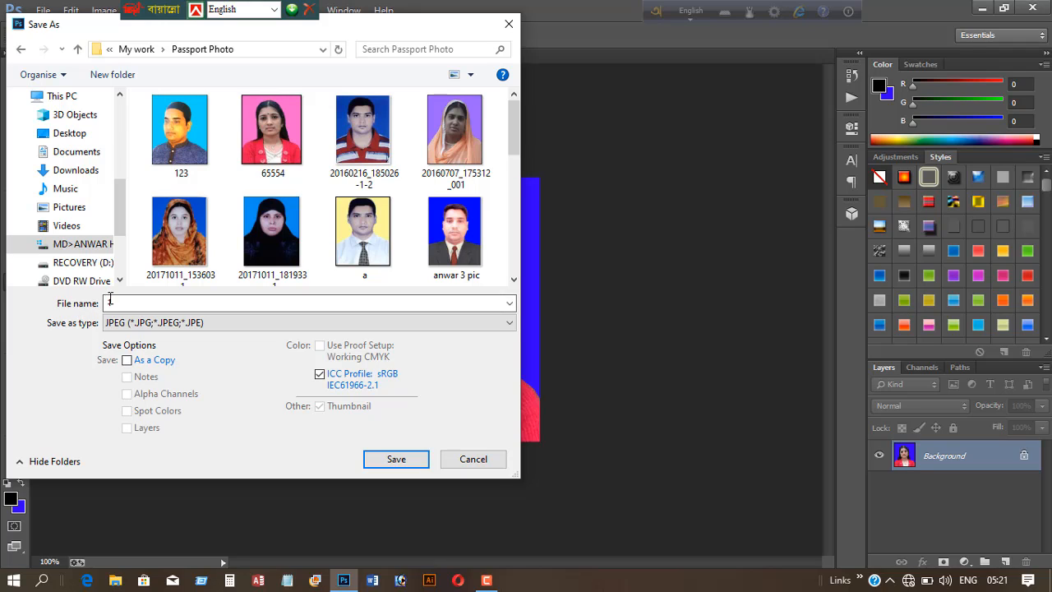
- Name the file gjjhg and save it as a JPEG with quality 12 Maximum and Progressive format
left_click_drag(108, 303, 276, 318)
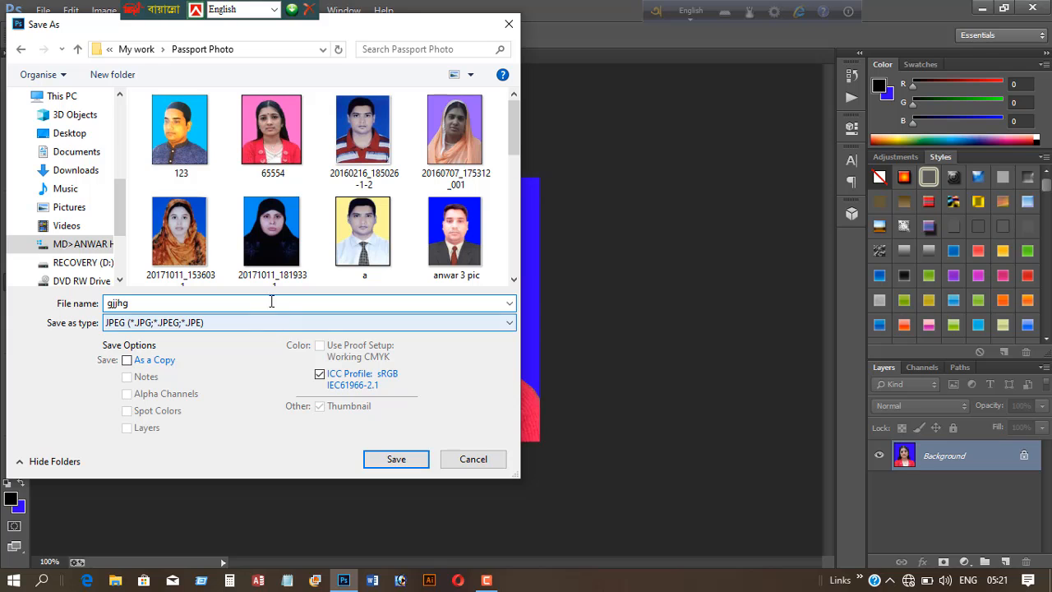
left_click(403, 464)
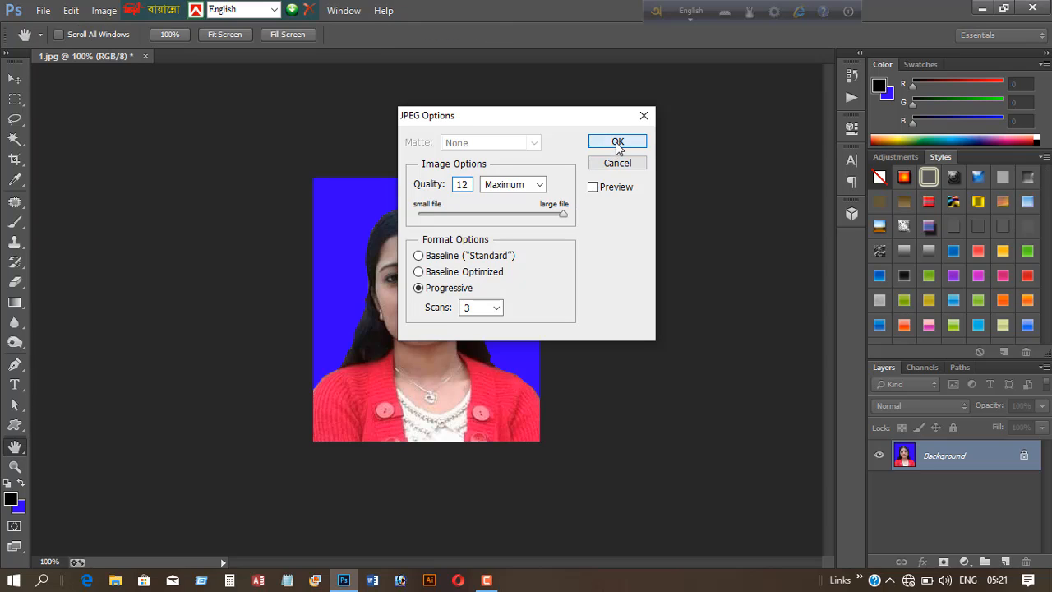
left_click(617, 143)
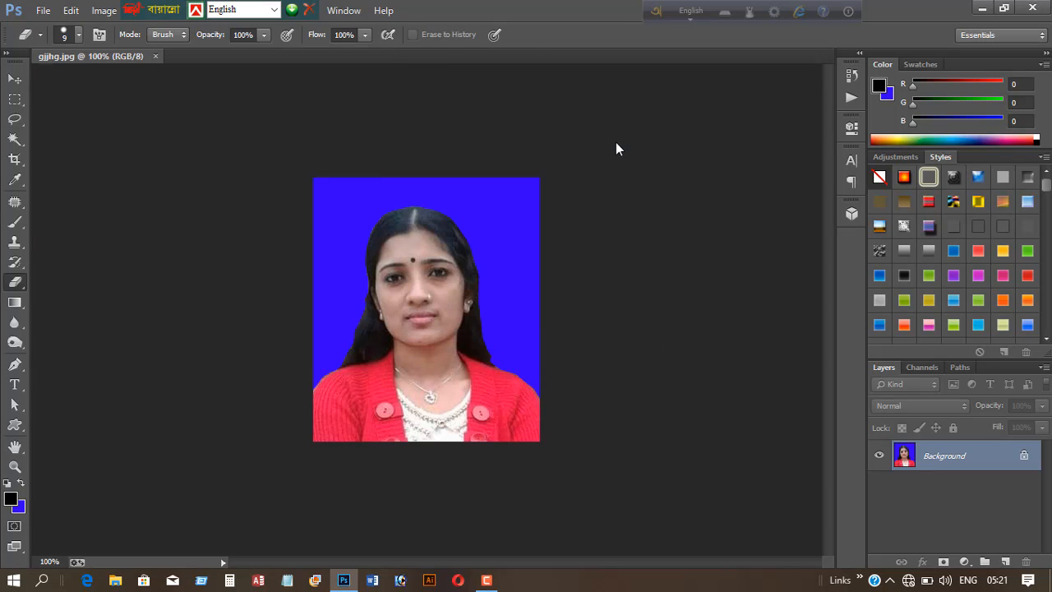